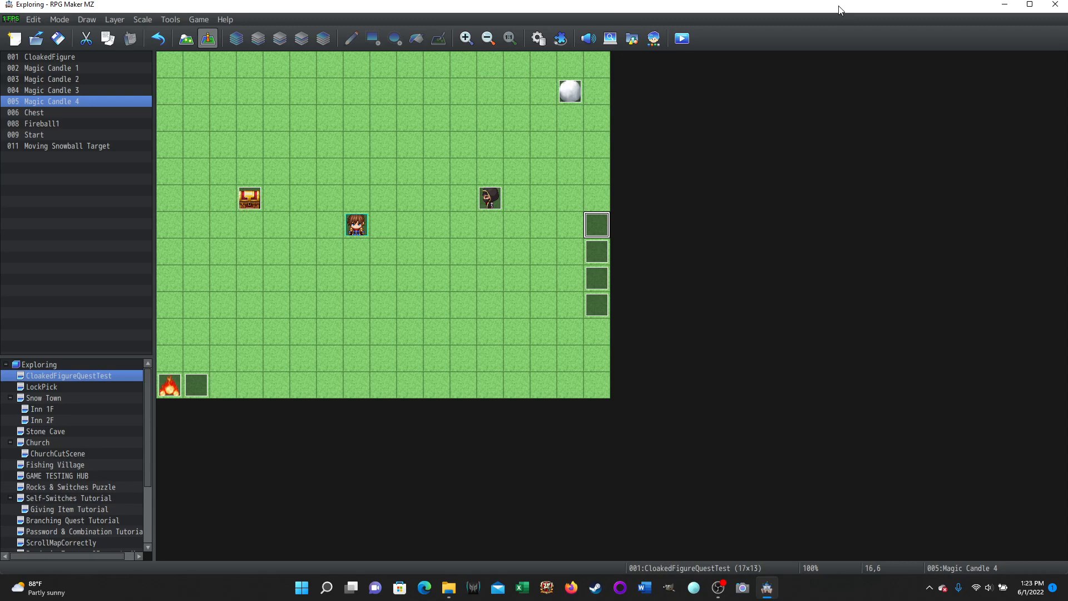
Launch a playtest of the Exploring project and start a new game.
click(681, 39)
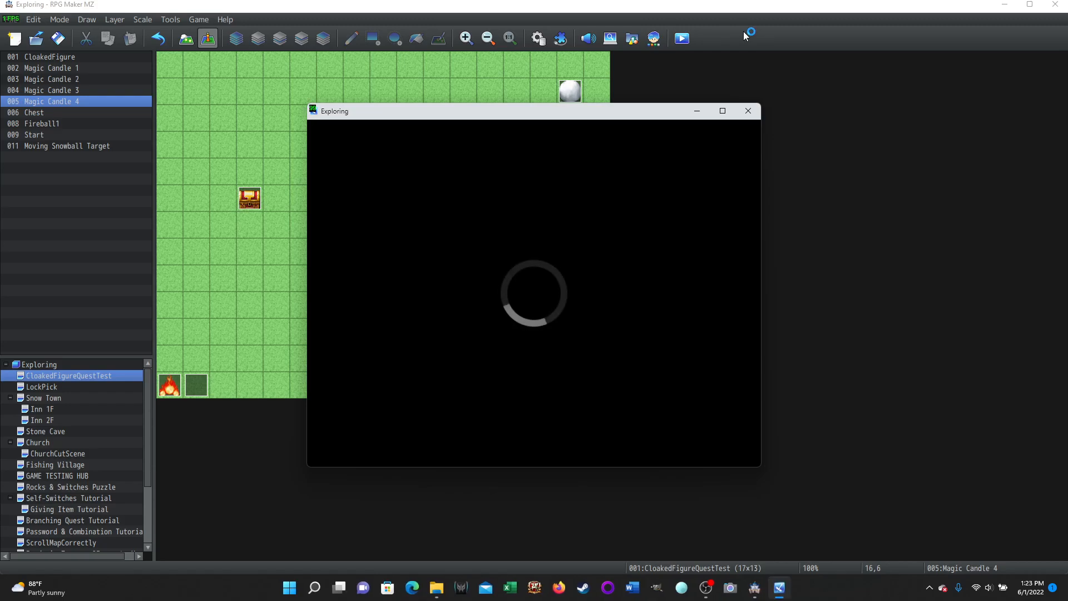
key(Up)
key(Return)
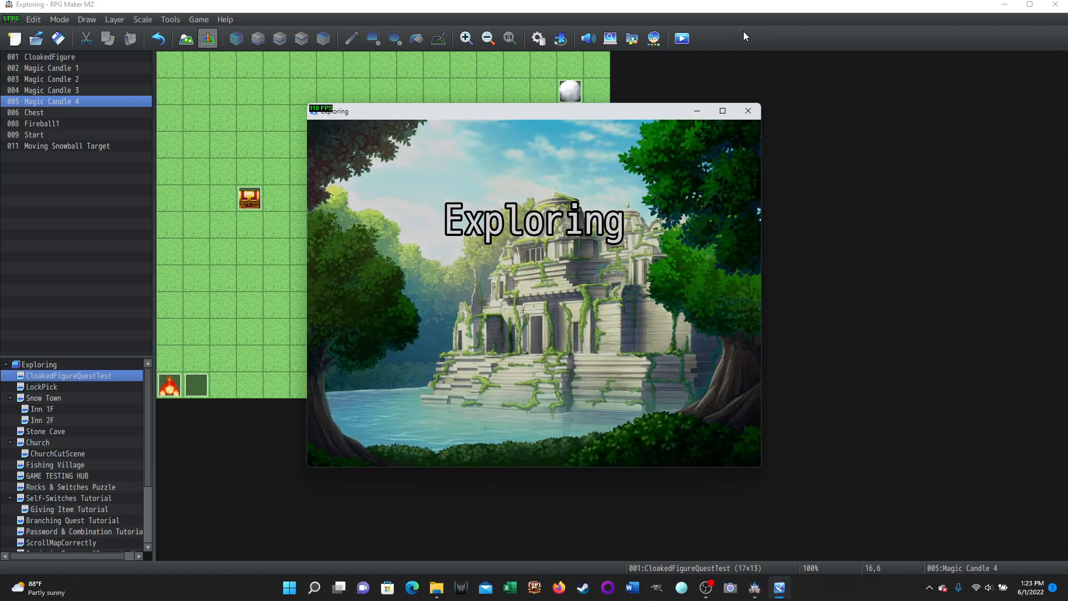
Walk the hero along the map's eastern edge to check whether the magic candles appear without the quest, ending south of the Cloaked Figure.
key(Down)
key(Right)
key(Right)
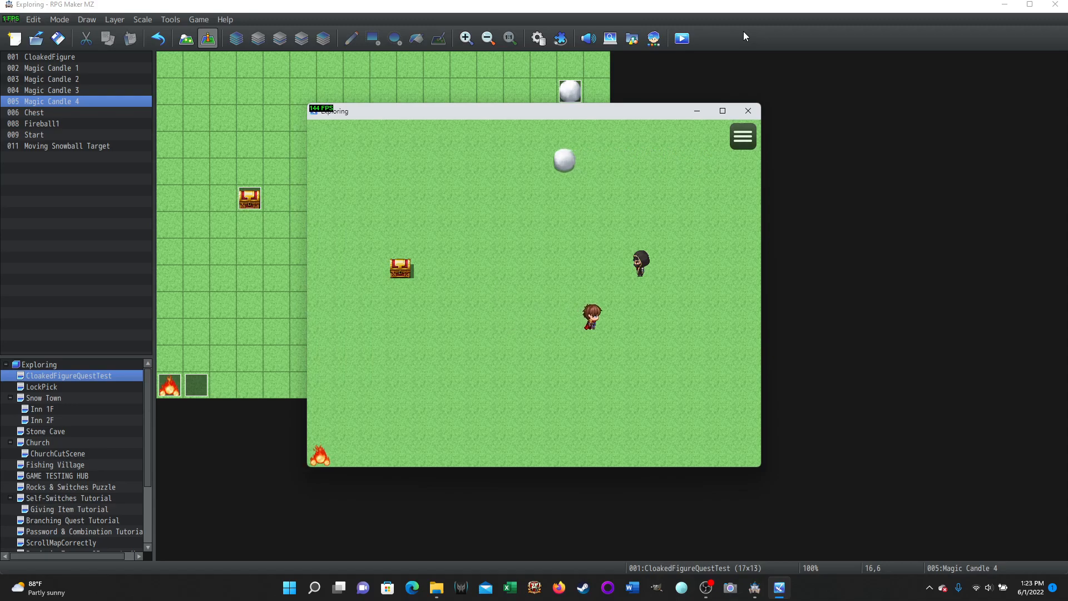
key(Right)
key(Down)
key(Up)
key(Down)
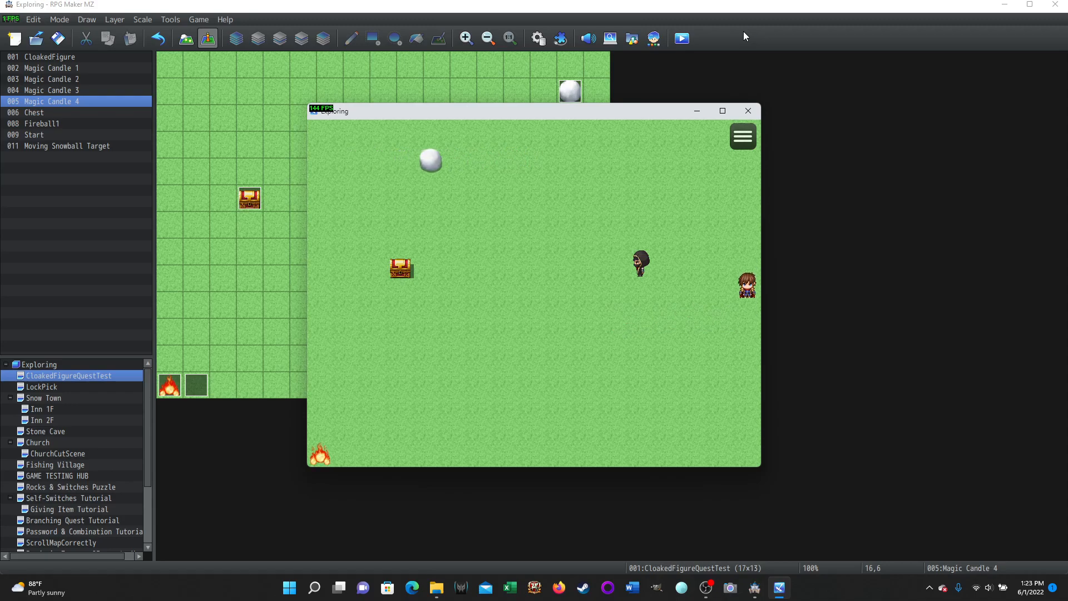
key(Up)
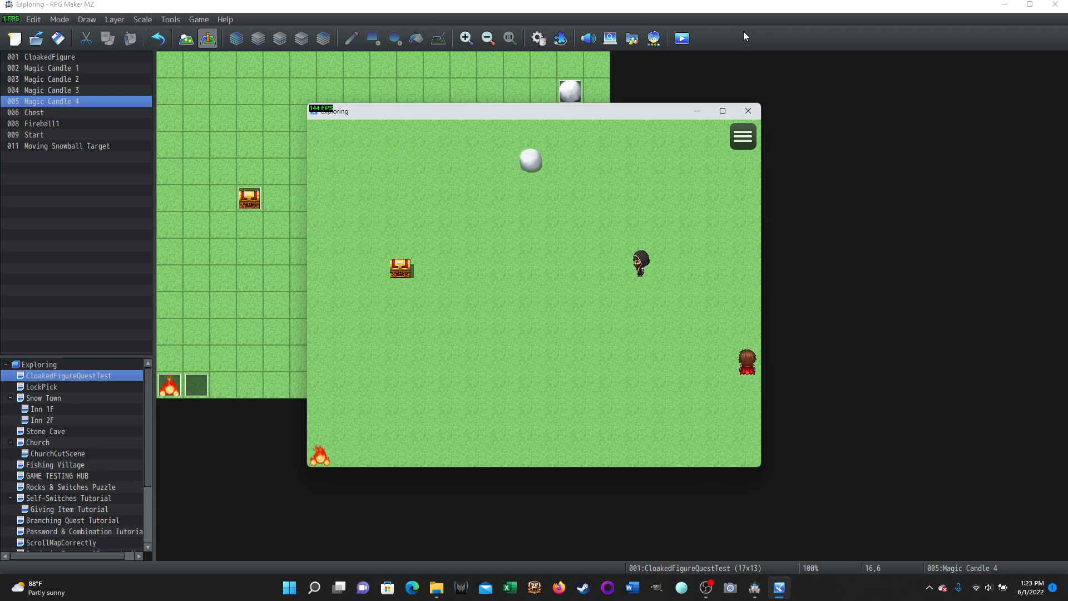
key(Left)
key(Down)
key(Left)
Check the party's Key Item inventory before the quest is accepted, and return to the map.
key(Escape)
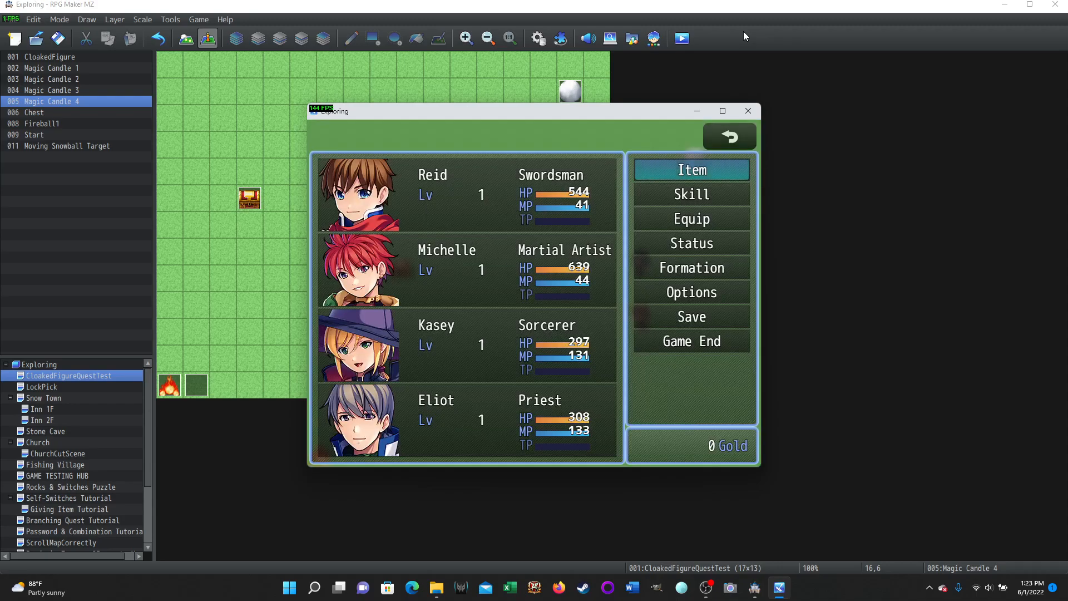
key(Return)
key(Right)
key(Right)
key(Right)
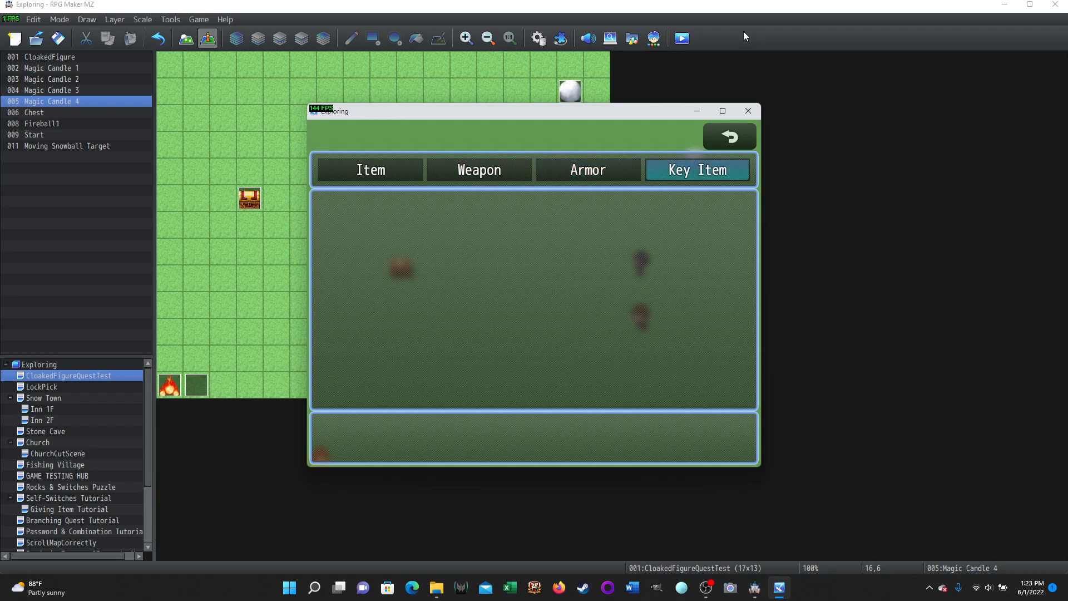
key(Left)
key(Left)
key(Left)
key(Escape)
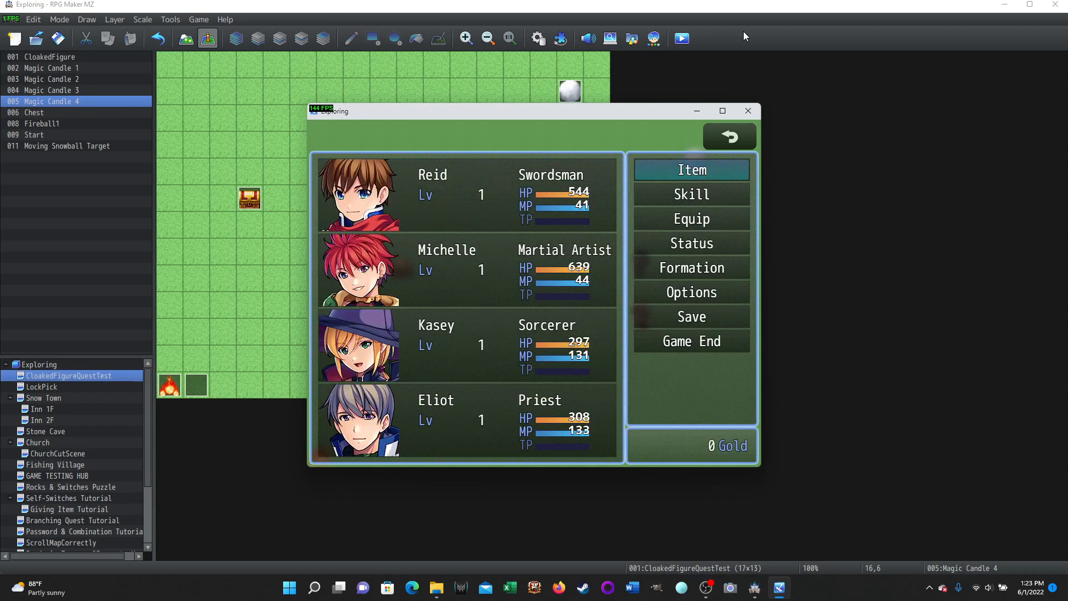
key(Escape)
Talk to the Cloaked Figure and answer No to the magic candle request to test the refusal branch.
key(Up)
key(Return)
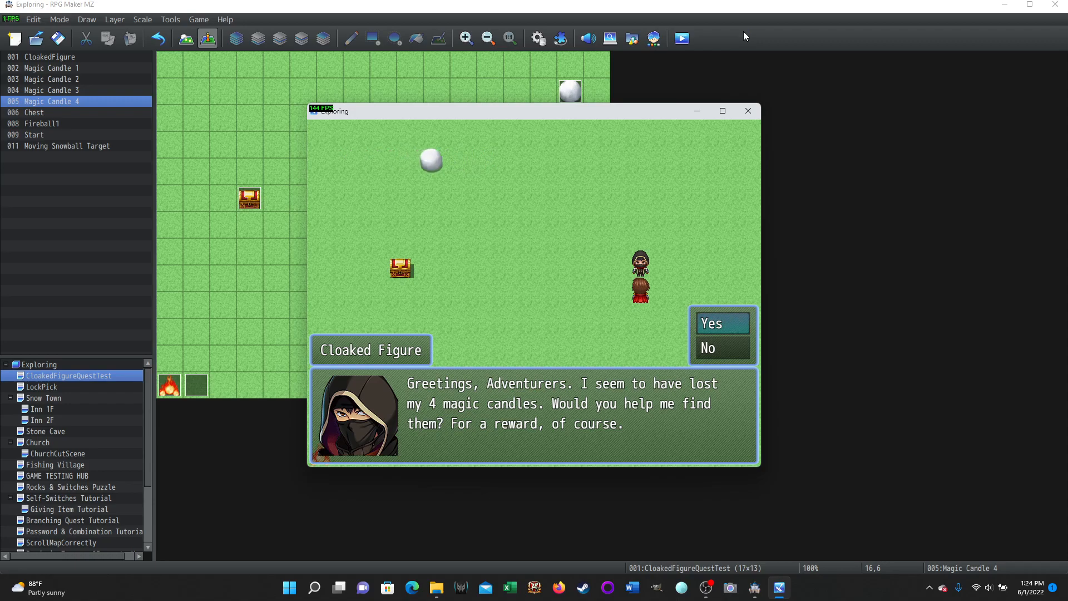
key(Down)
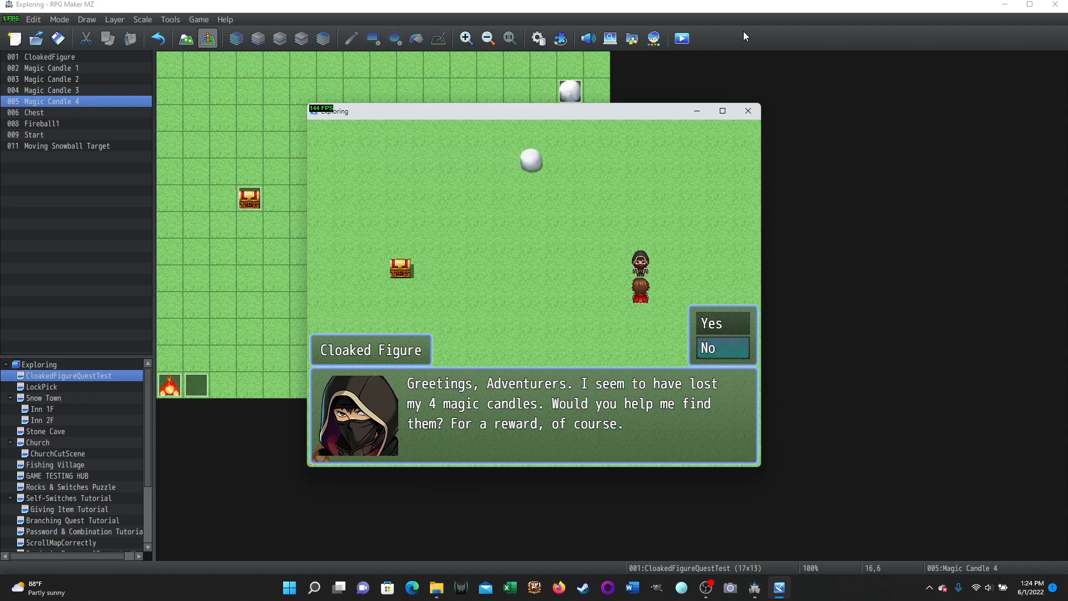
key(Return)
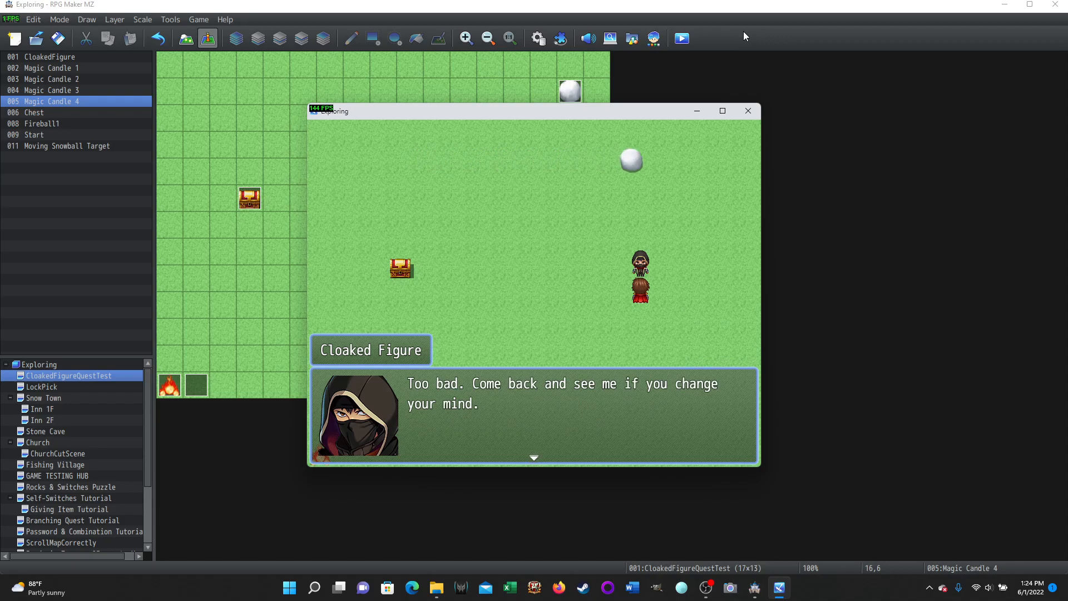
key(Return)
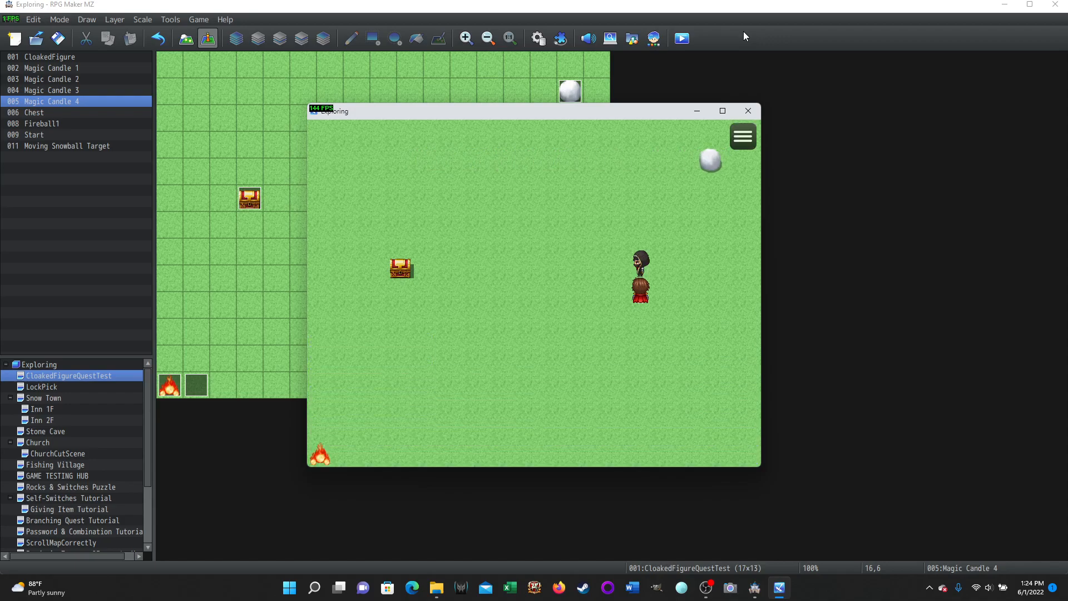
Talk to the Cloaked Figure again and accept the magic candle quest with Yes.
key(Return)
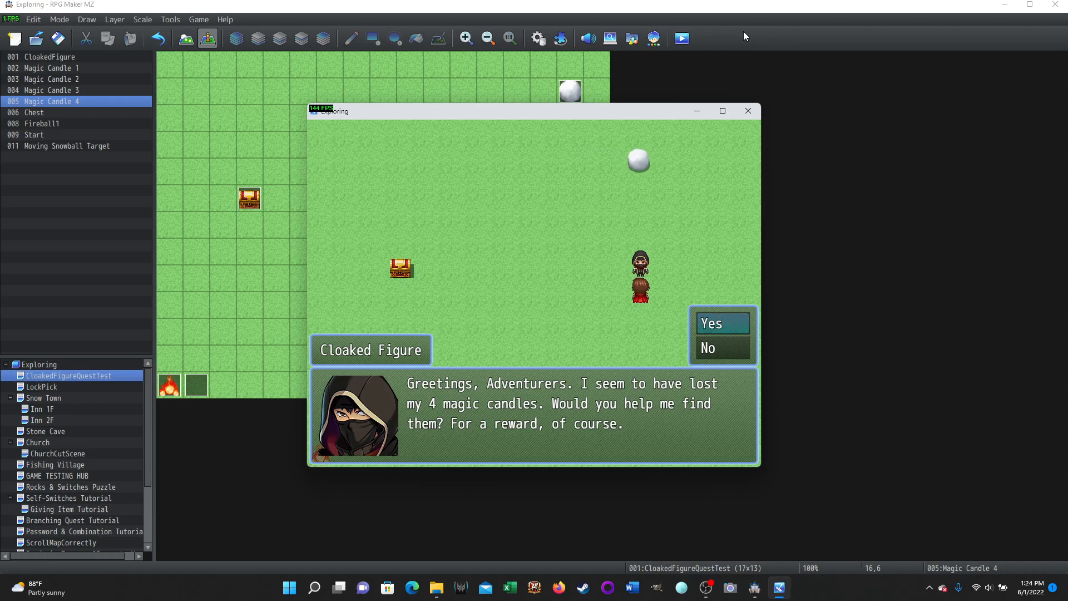
key(Return)
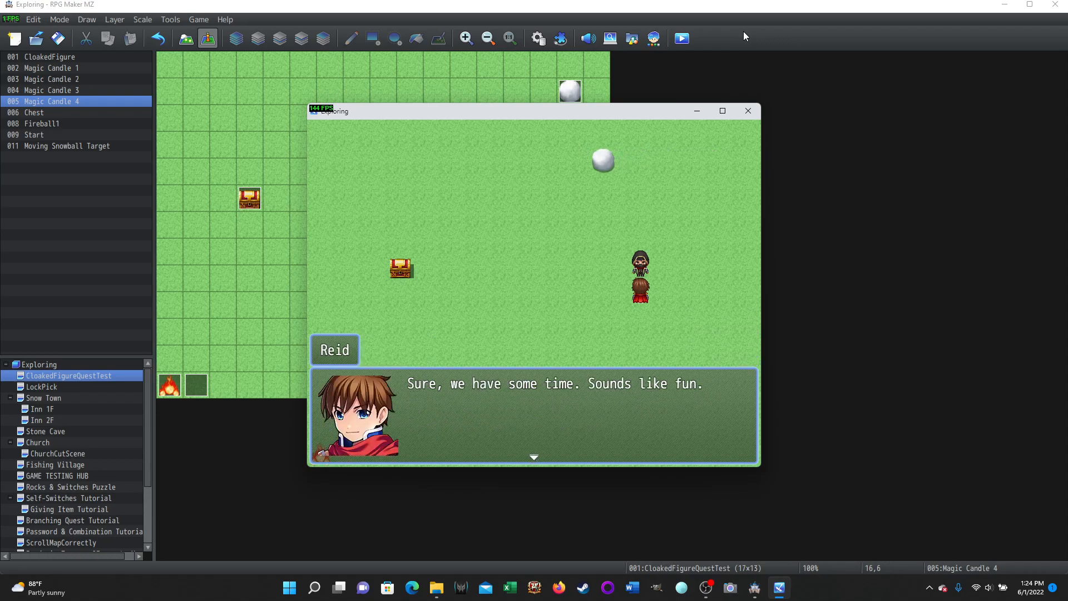
key(Return)
Approach the candles, go back without collecting any, and talk to the Cloaked Figure to test the incomplete-quest dialogue.
key(Right)
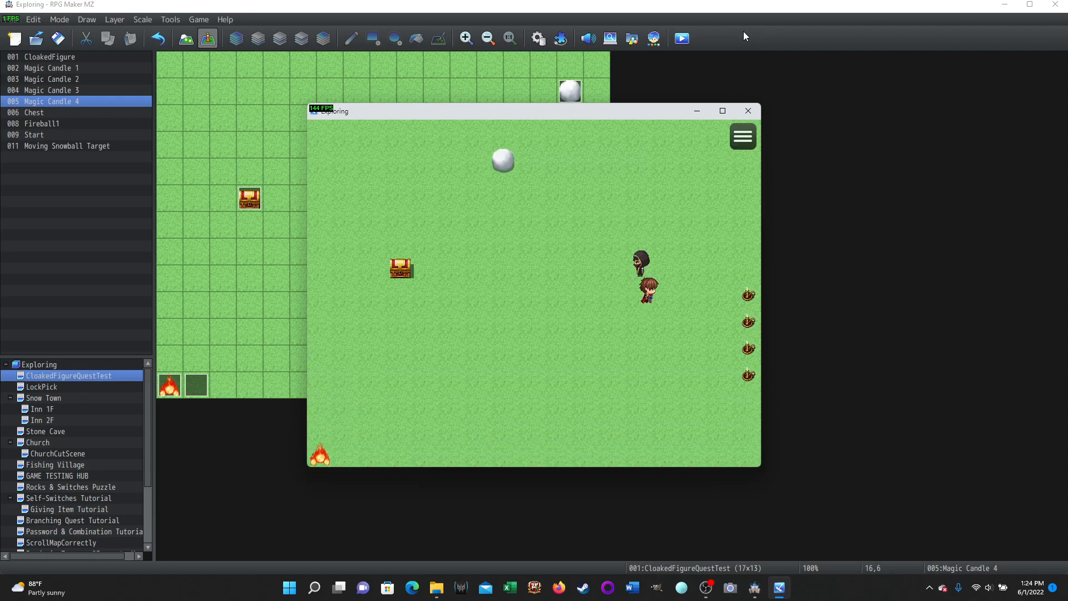
key(Right)
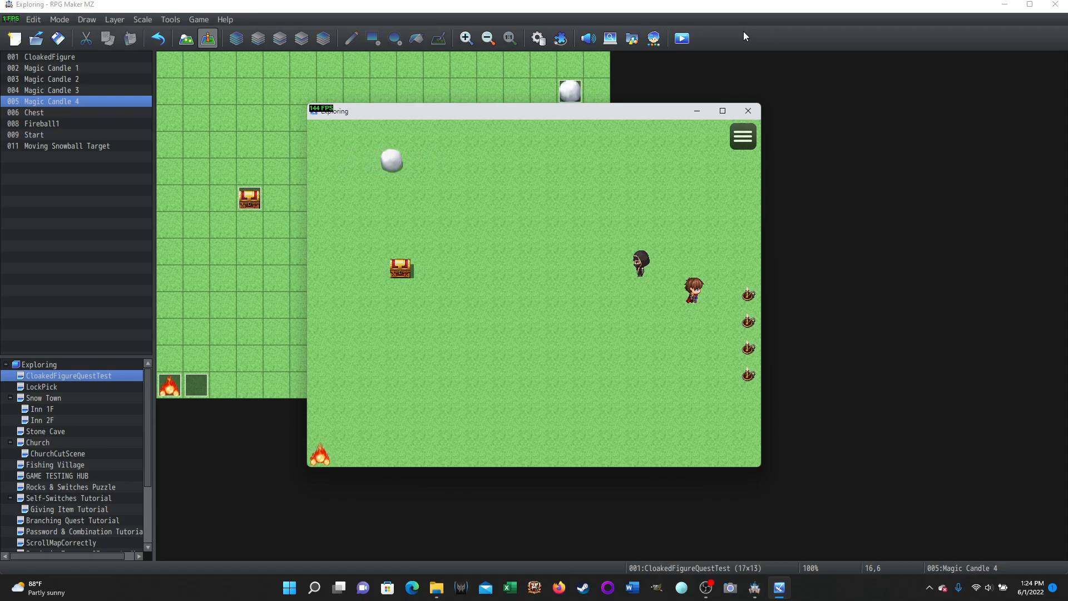
key(Left)
key(Left)
key(Up)
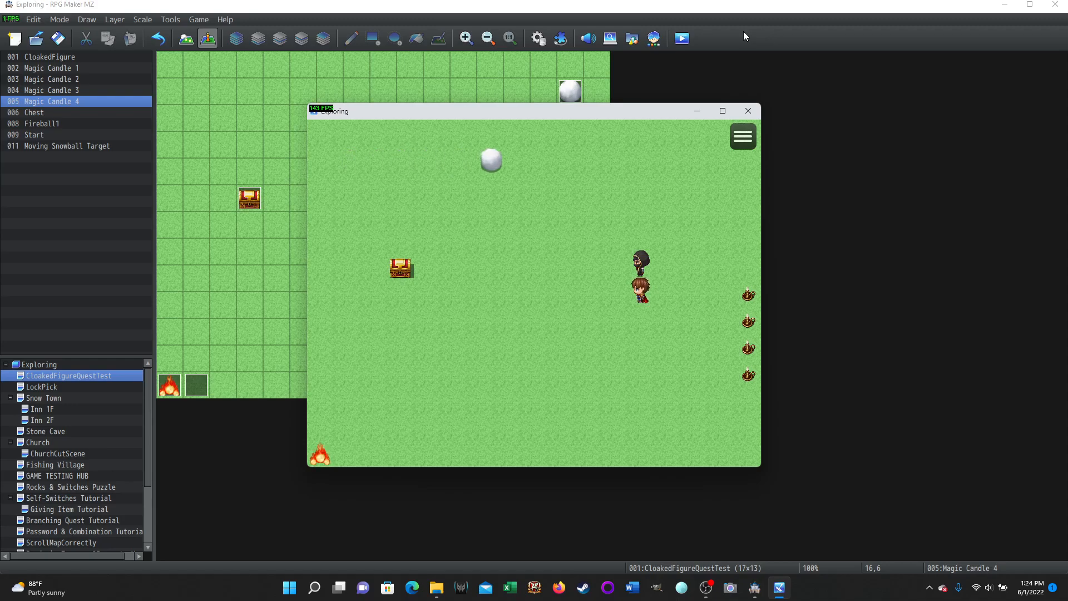
key(Return)
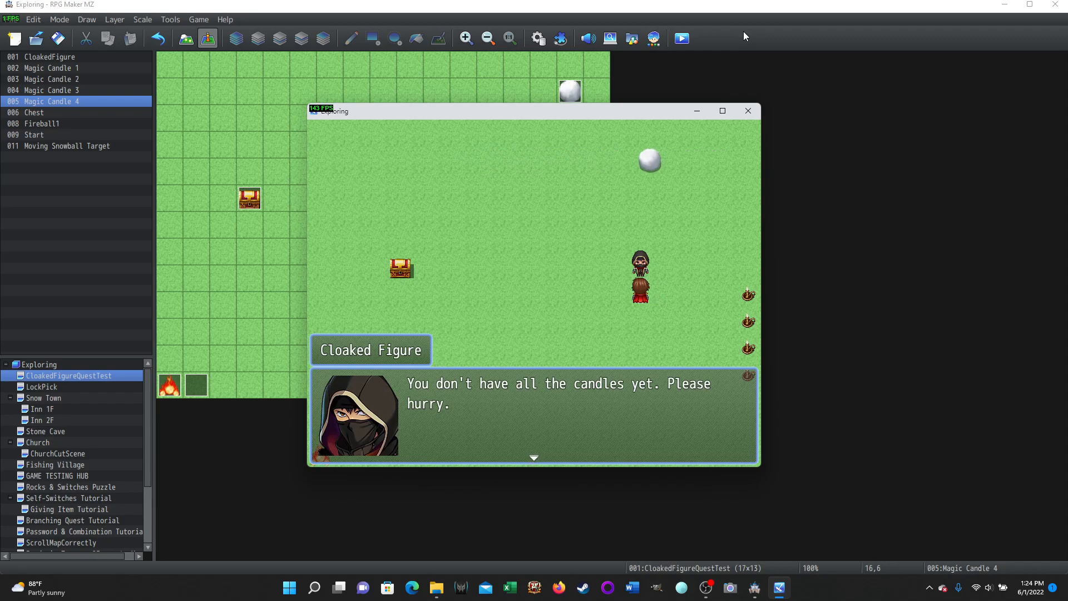
key(Return)
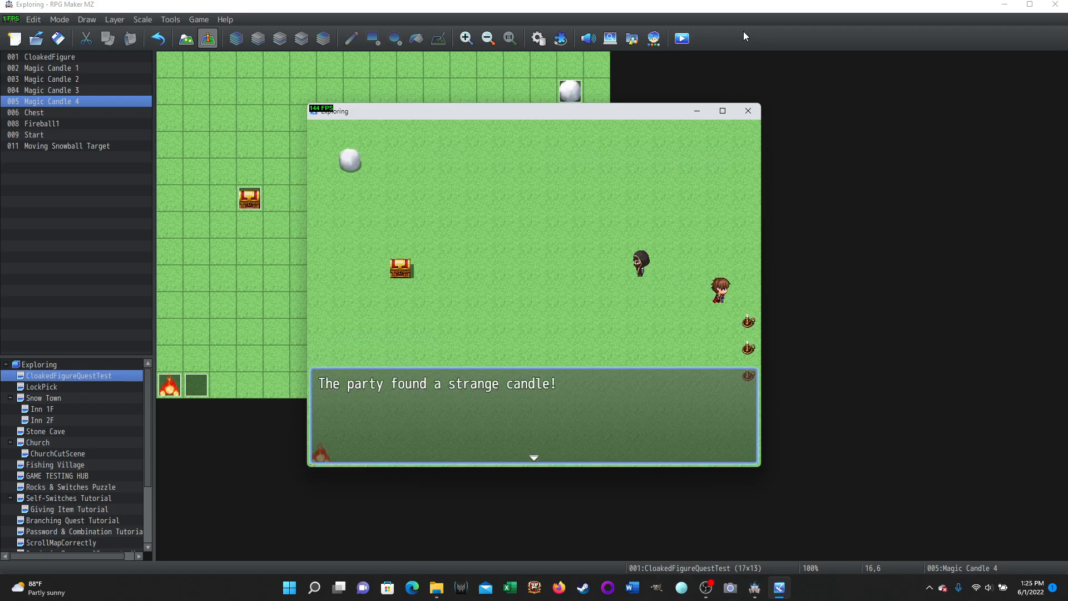
Collect the three northernmost magic candles along the map's eastern edge.
key(Return)
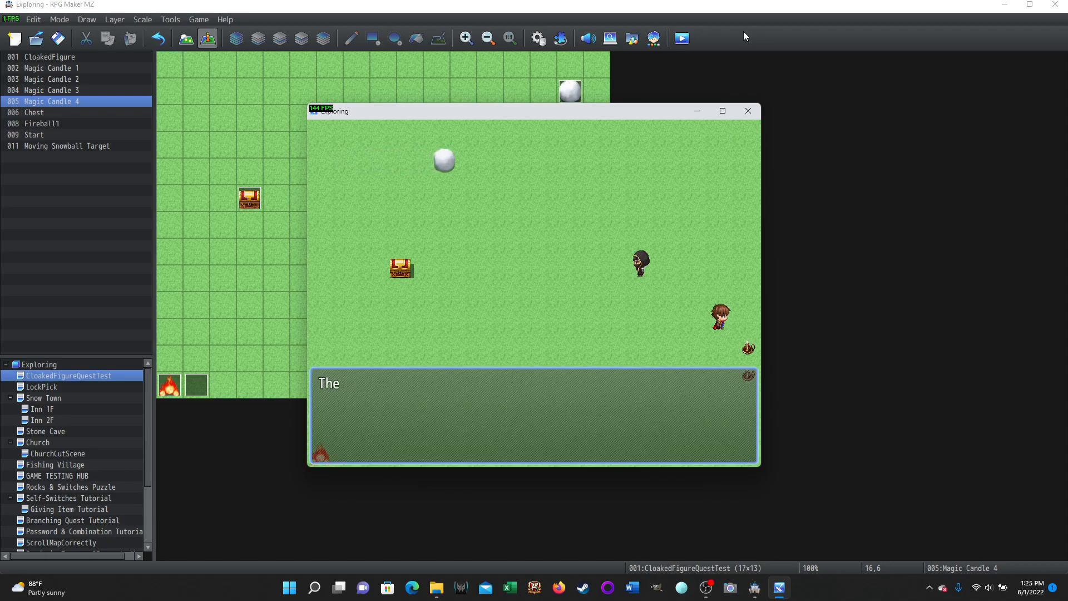
key(Return)
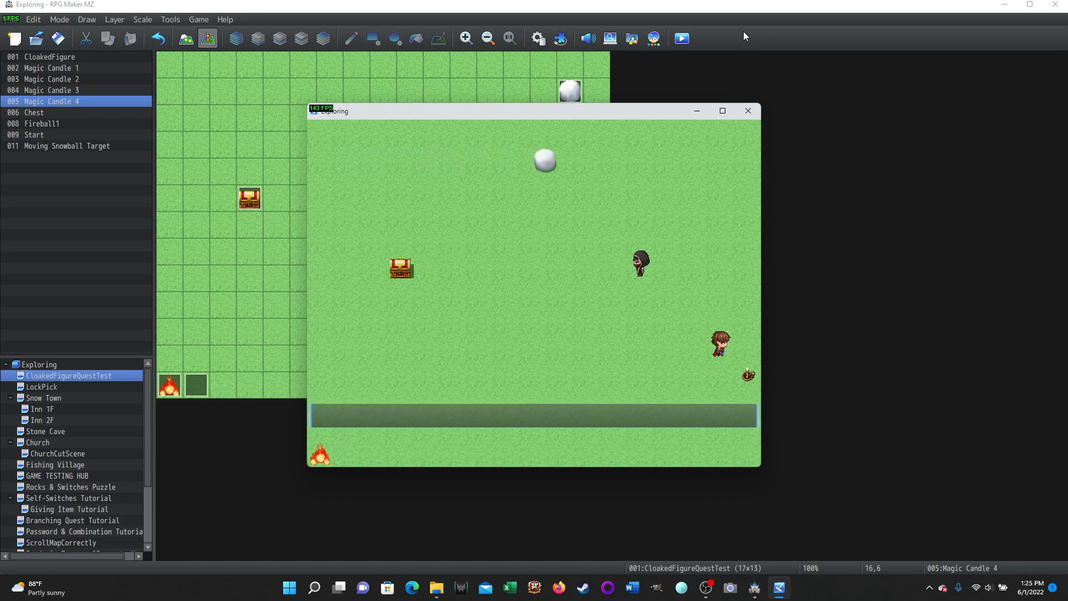
key(Return)
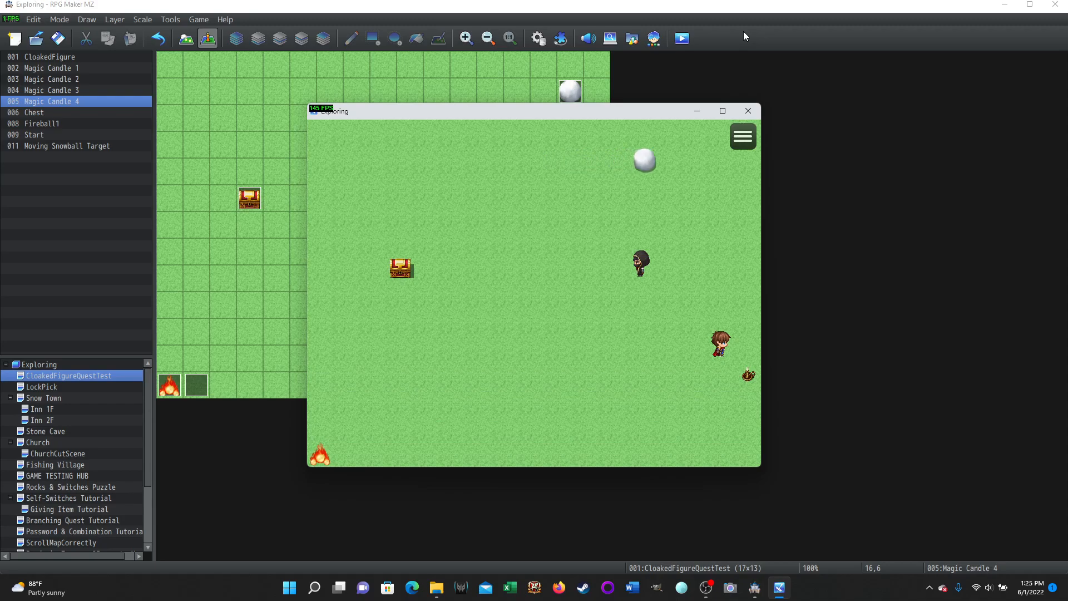
Return to the Cloaked Figure with only three candles and test the dialogue.
key(Left)
key(Up)
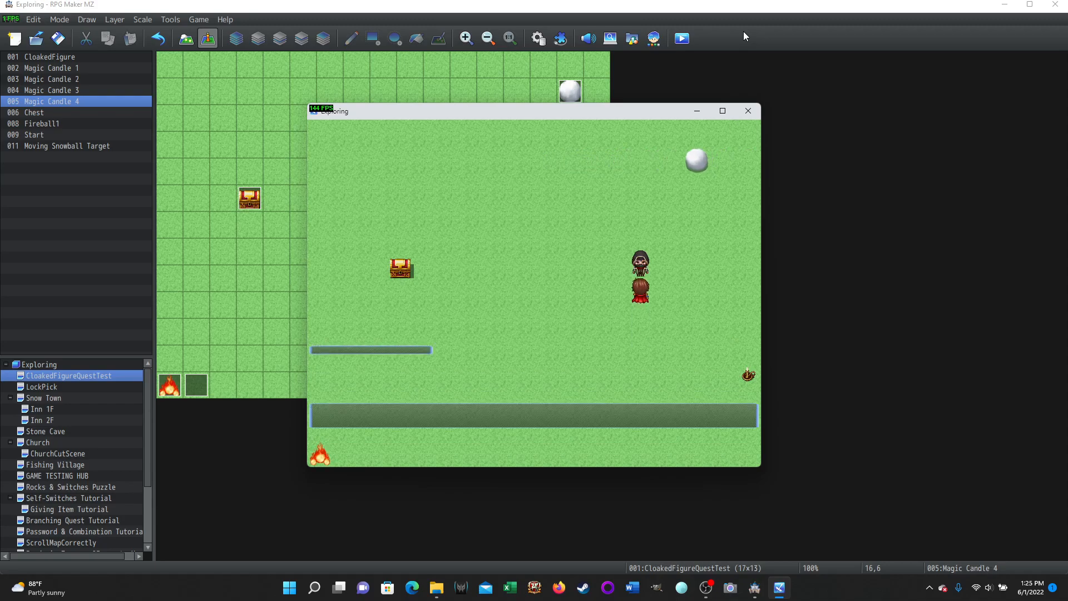
key(Return)
Collect the fourth magic candle at the map's eastern edge and walk back west.
key(Down)
key(Right)
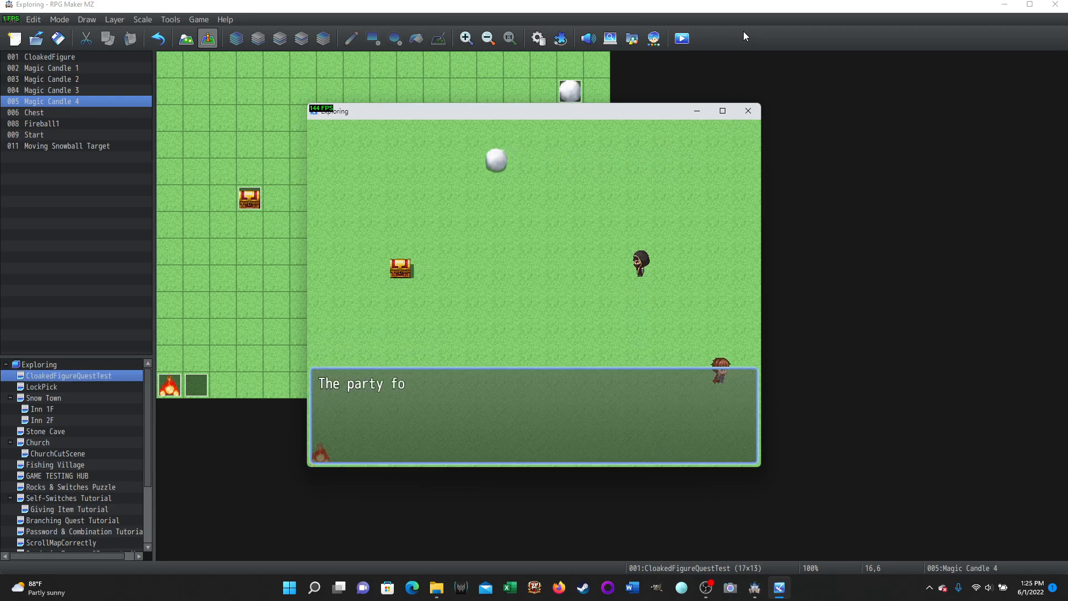
key(Return)
key(Left)
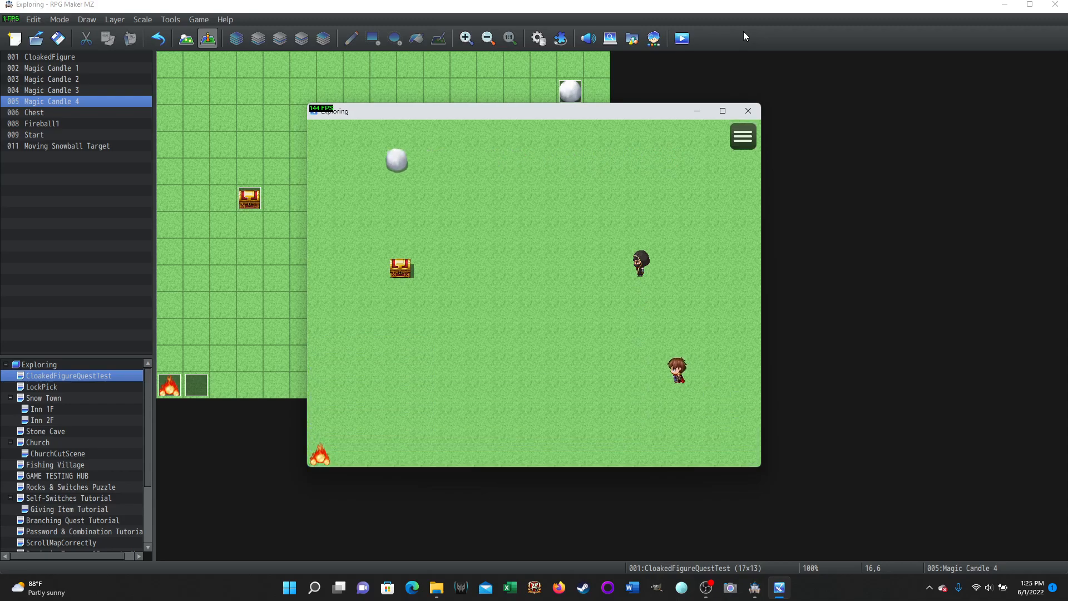
Check the candle count in the party's Key Item inventory and return to the map.
key(Escape)
key(Return)
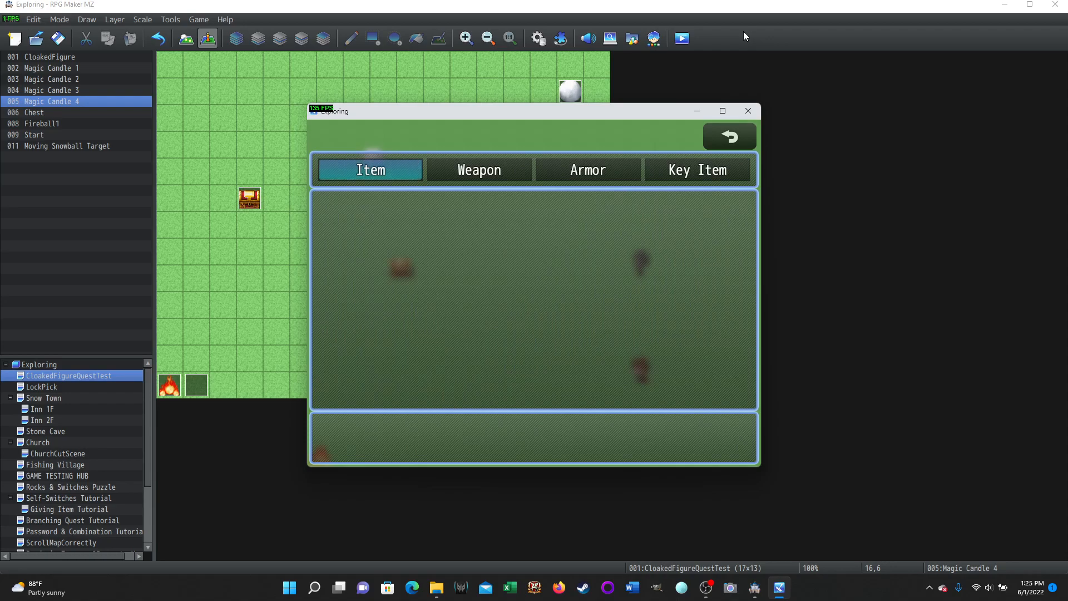
key(Right)
key(Right)
key(Right)
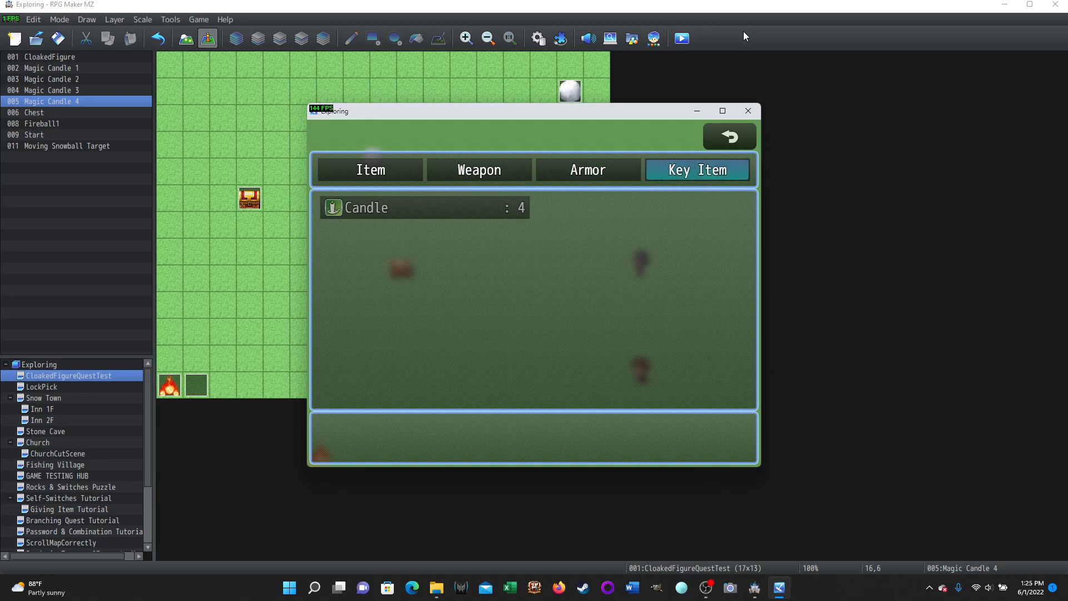
key(Escape)
key(Escape)
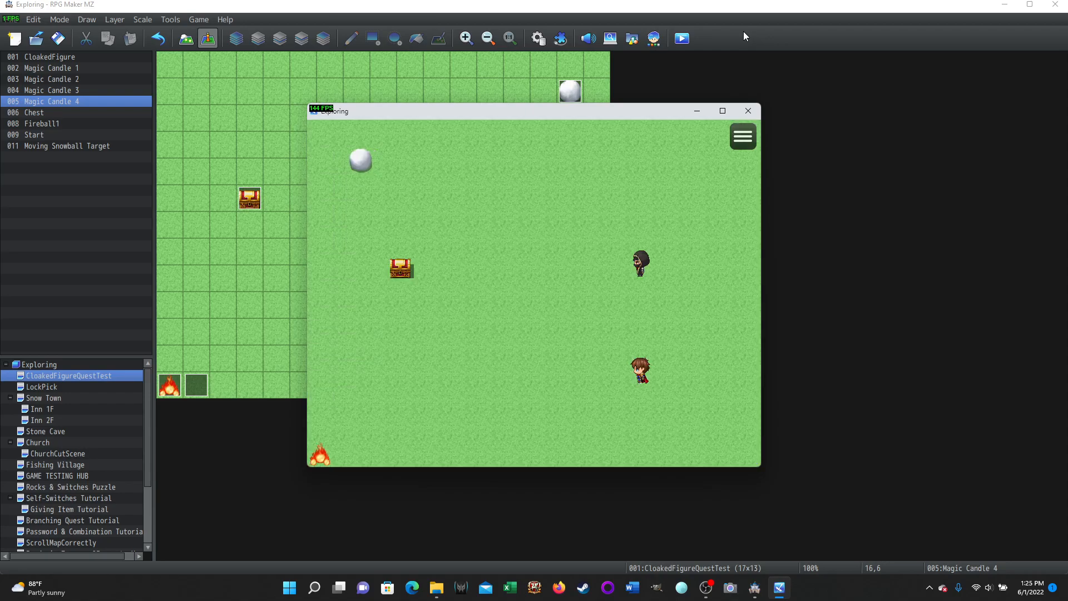
Walk the hero to the west side of the Cloaked Figure and cast the fireball facing north.
key(Up)
key(Up)
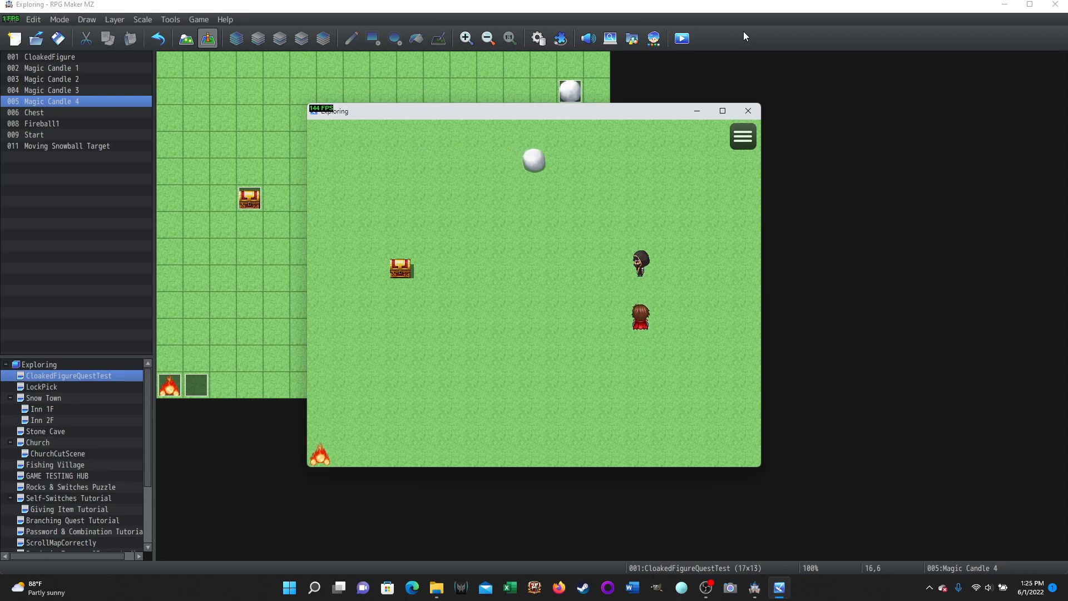
key(Left)
key(Left)
key(Up)
key(Left)
key(Right)
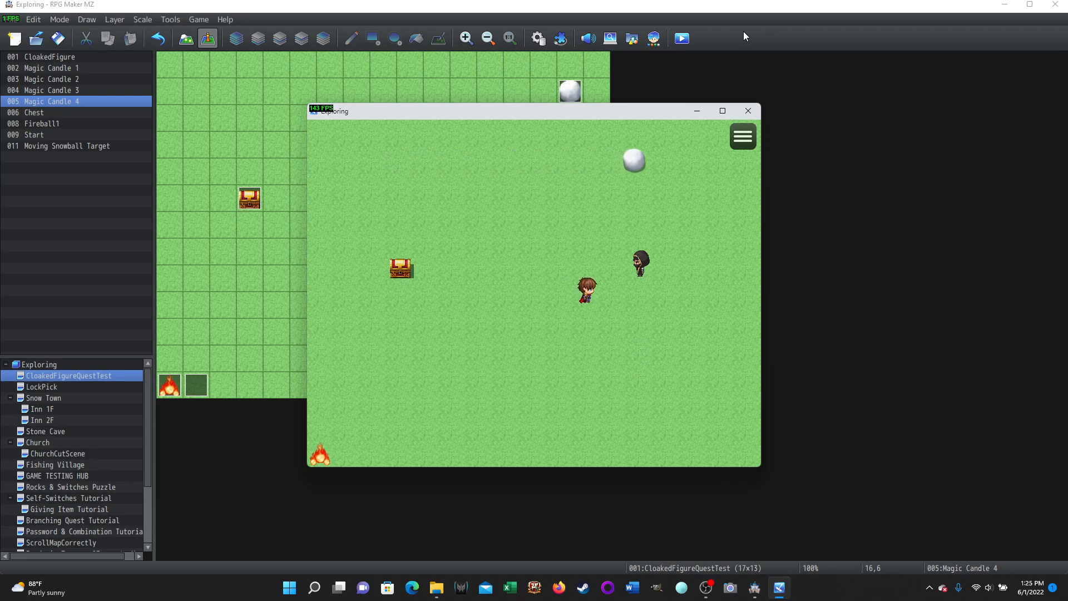
key(Up)
key(space)
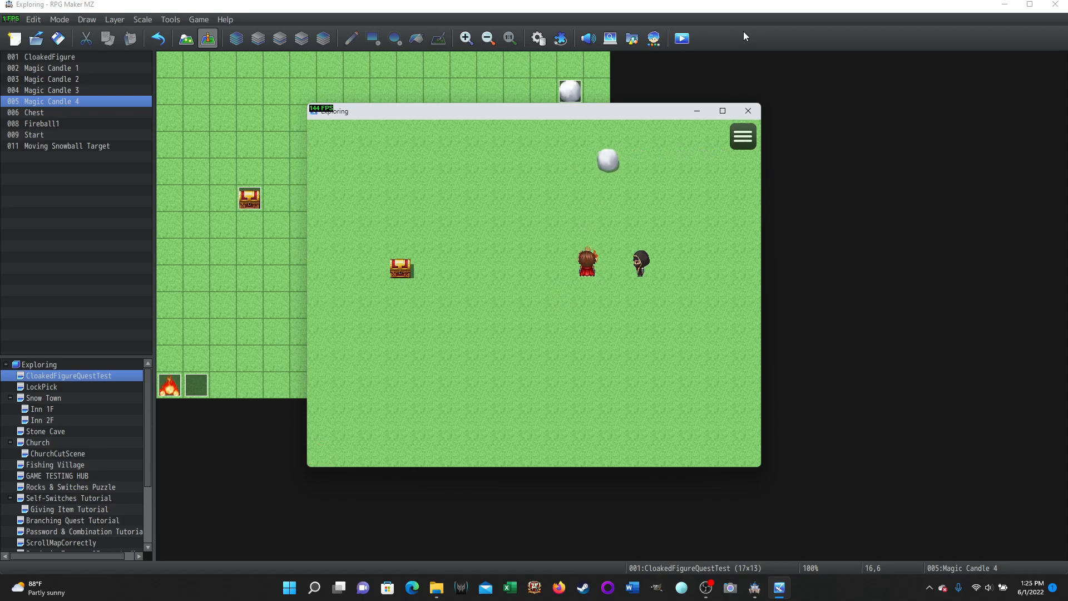
Hand over the four candles to the Cloaked Figure from the south side and talk to the figure once more.
key(Right)
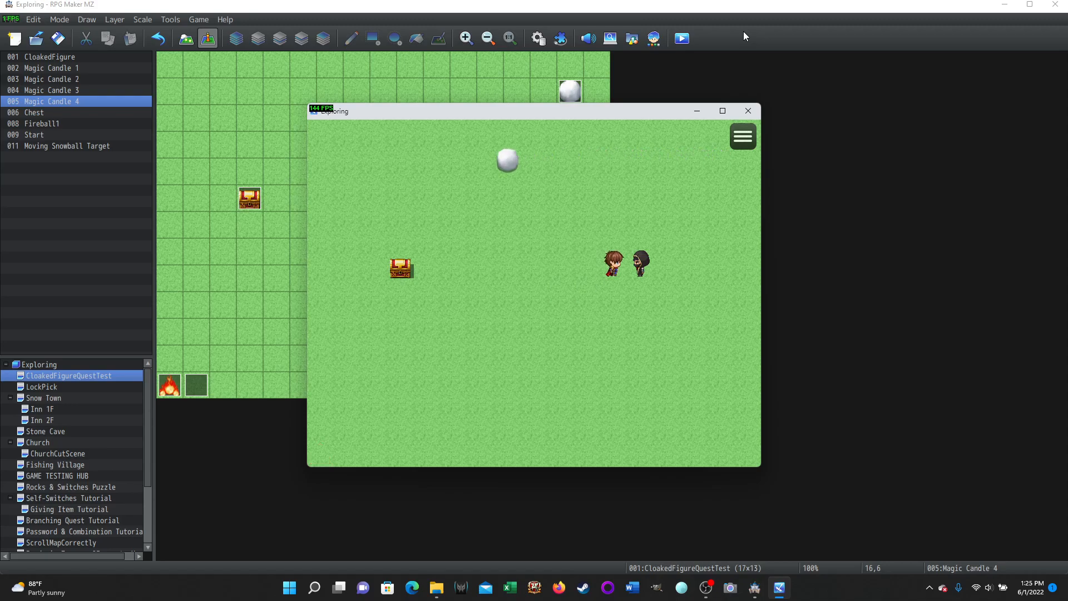
key(Down)
key(Right)
key(Up)
key(Return)
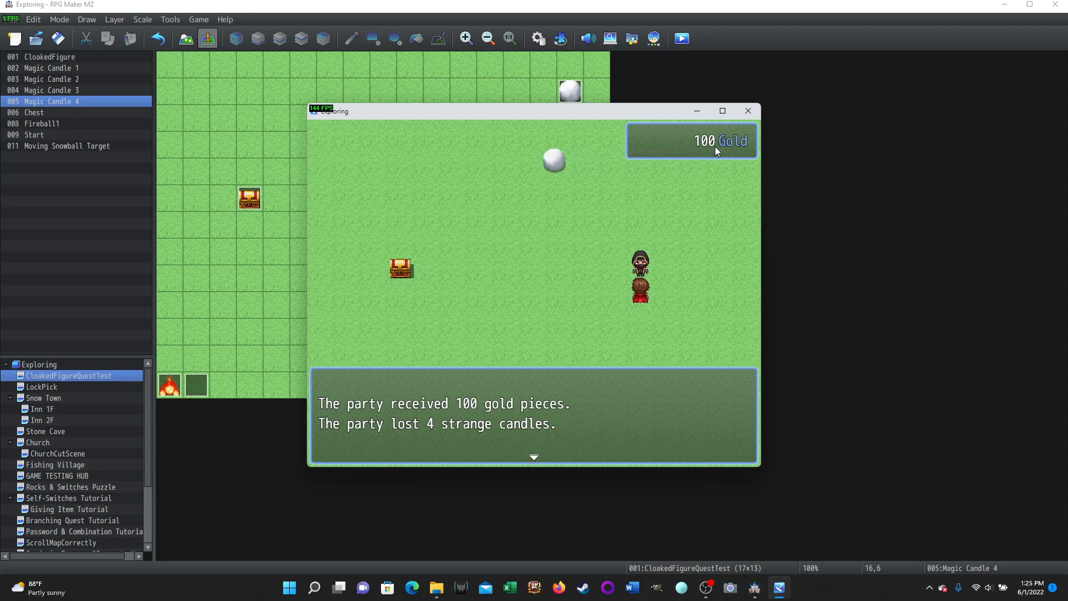
key(Return)
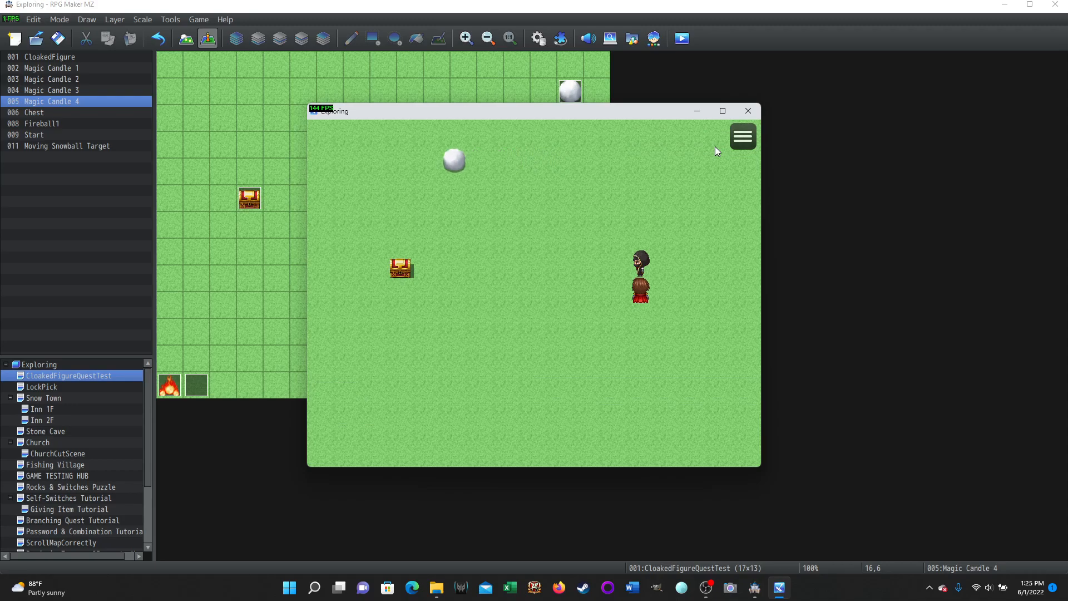
key(Return)
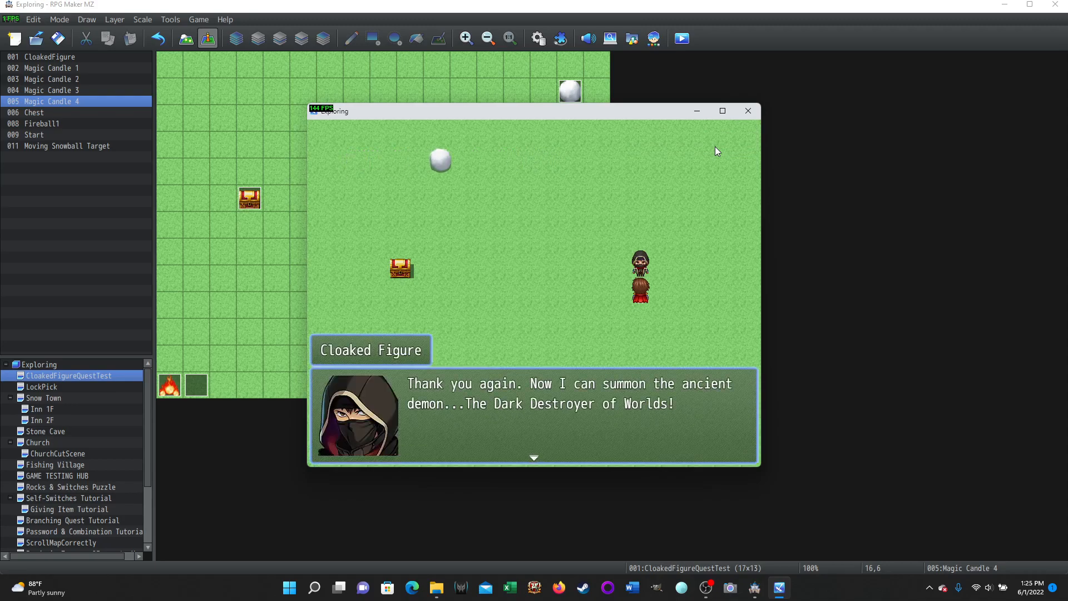
Finish the Cloaked Figure's summoning dialogue and talk to the figure again from the south side until the message closes.
key(Return)
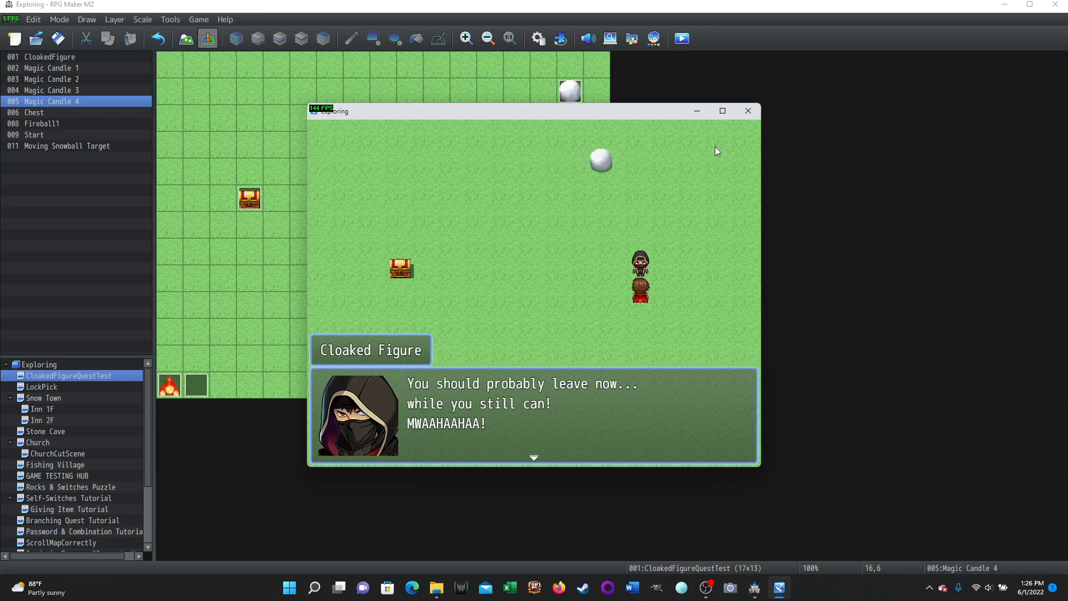
key(Return)
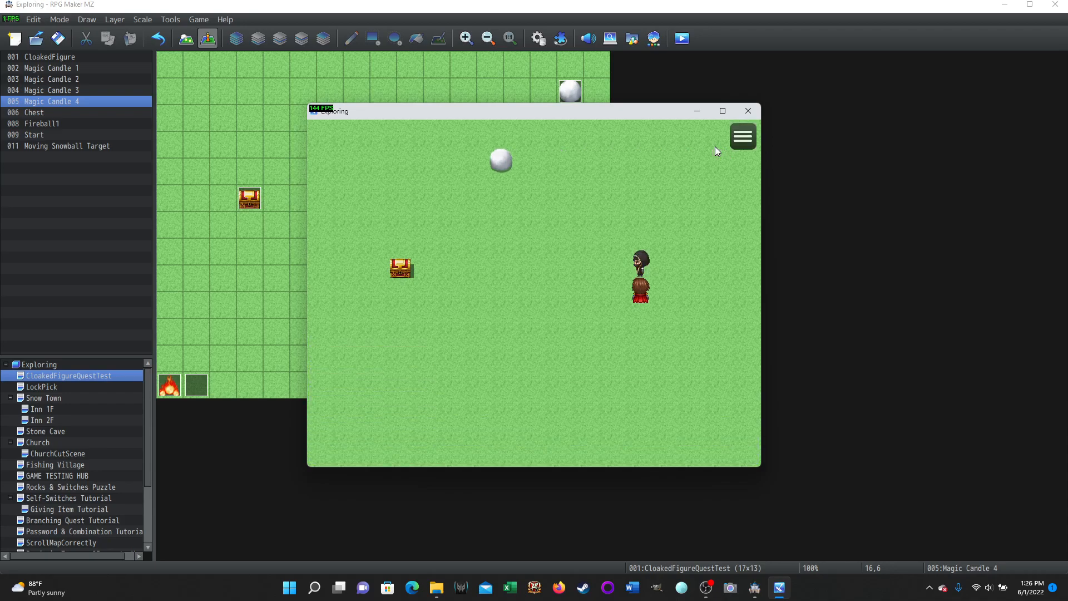
key(Return)
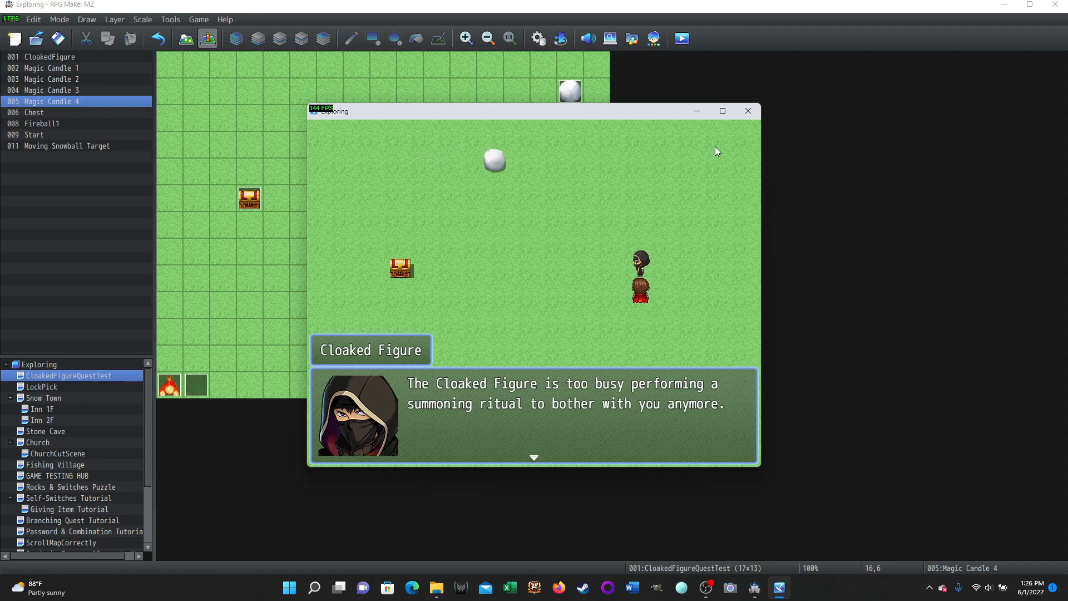
key(Return)
key(Return)
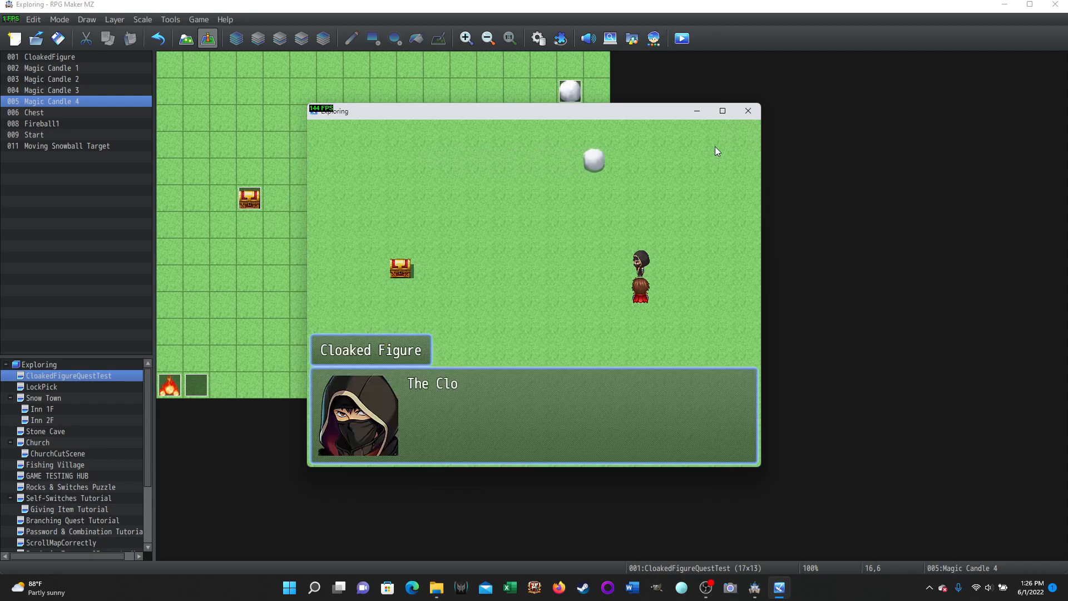
key(Return)
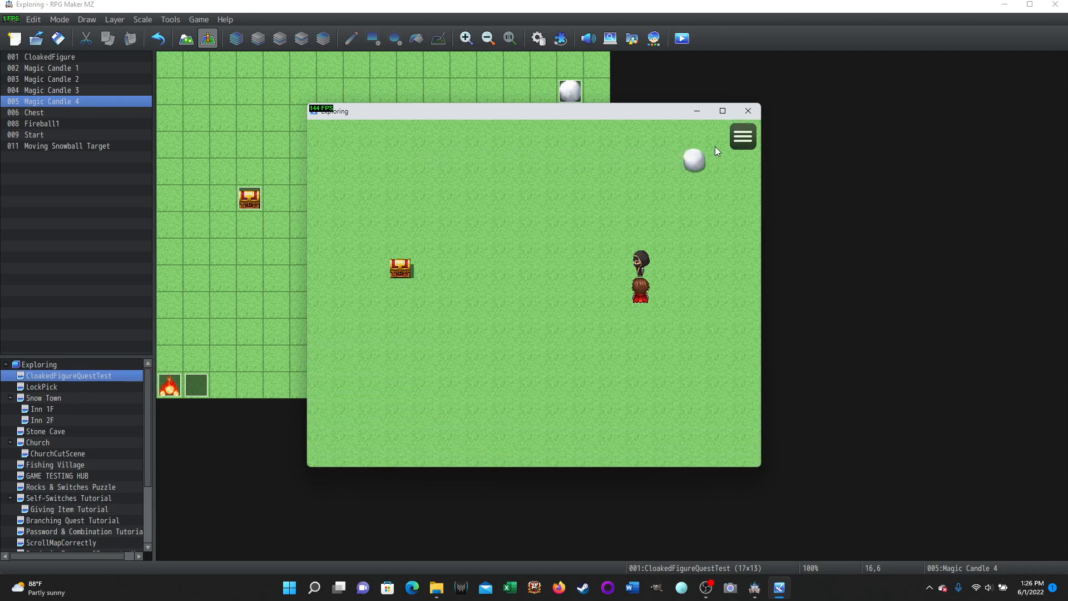
Step the hero south, check the party's Key Item inventory for candles, and return to the map.
key(Down)
key(Escape)
key(Return)
key(Right)
key(Right)
key(Right)
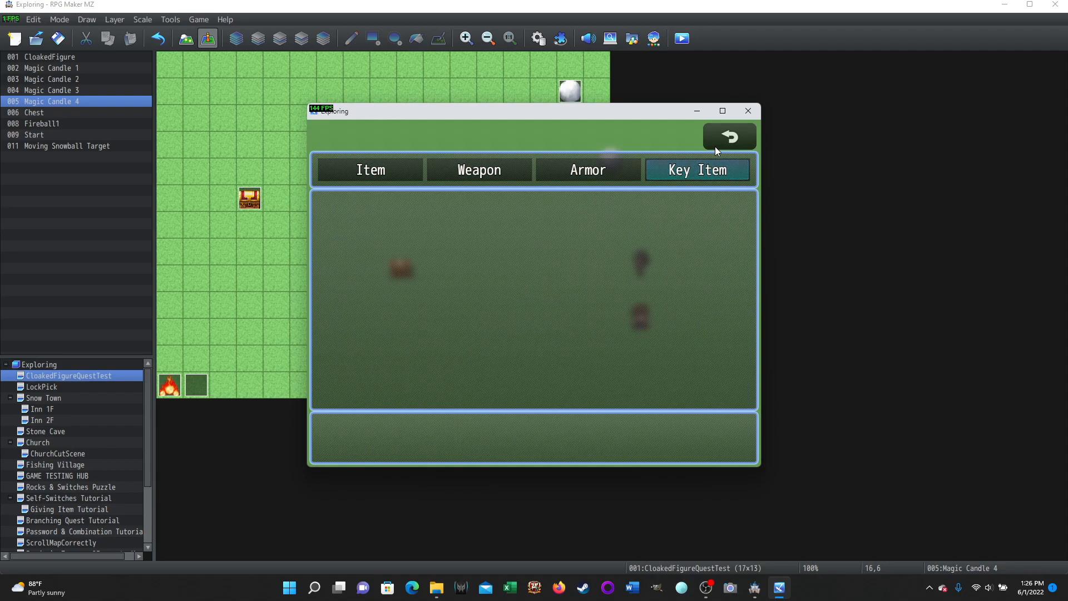
key(Escape)
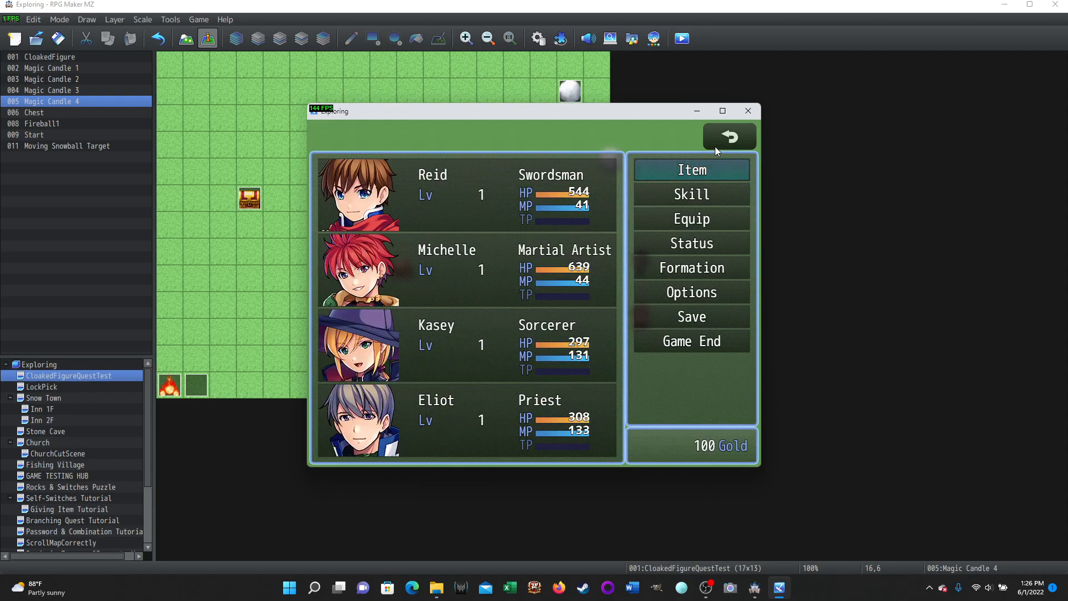
key(Escape)
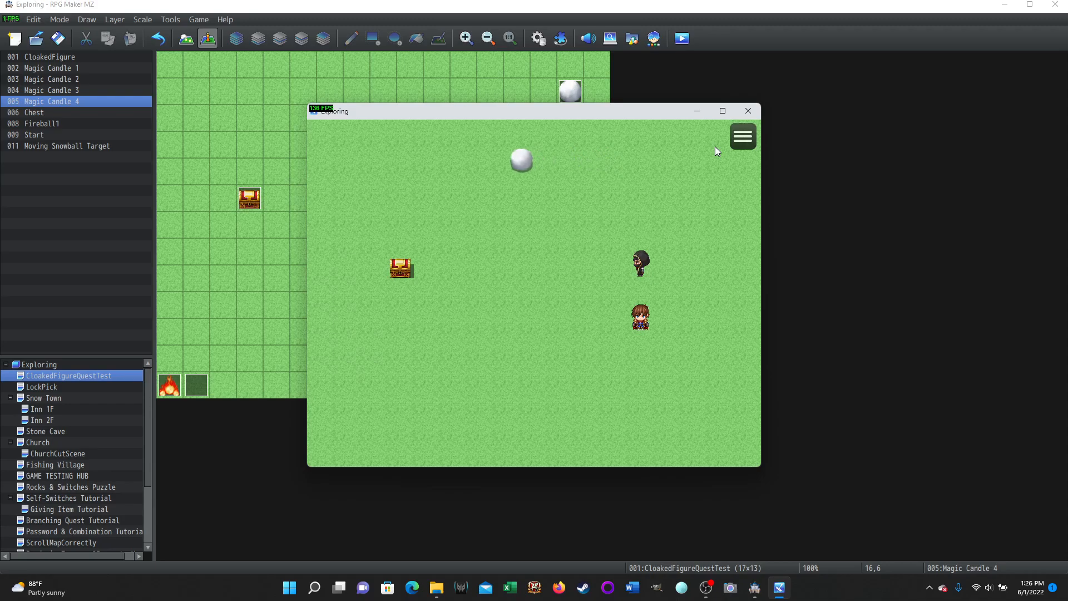
Walk the hero northwest up to the moving snowball and cast the fireball at it facing west.
key(Left)
key(Left)
key(Up)
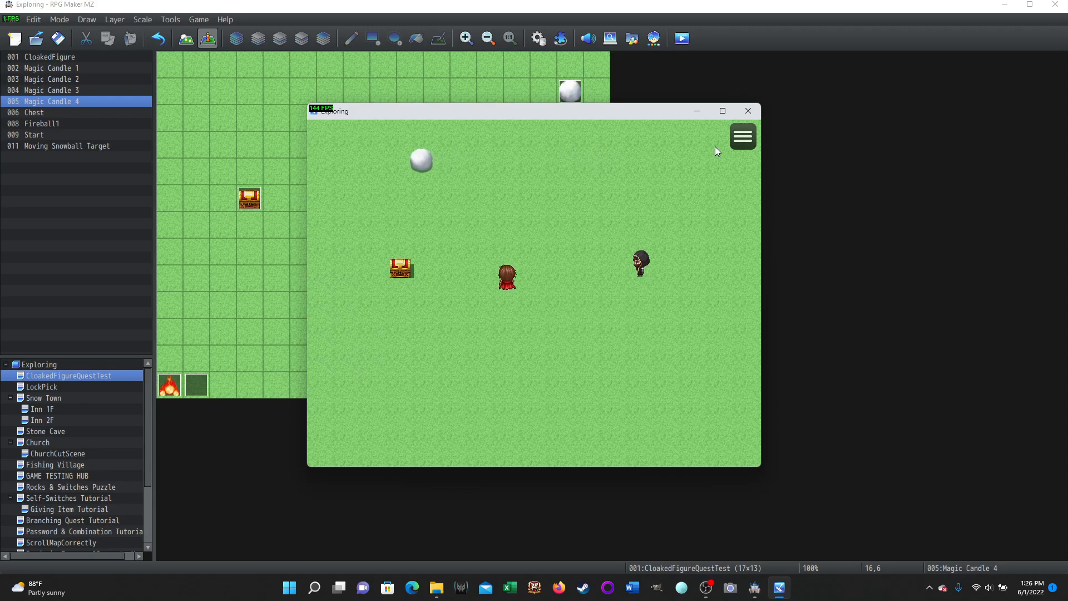
key(Up)
key(Left)
key(Return)
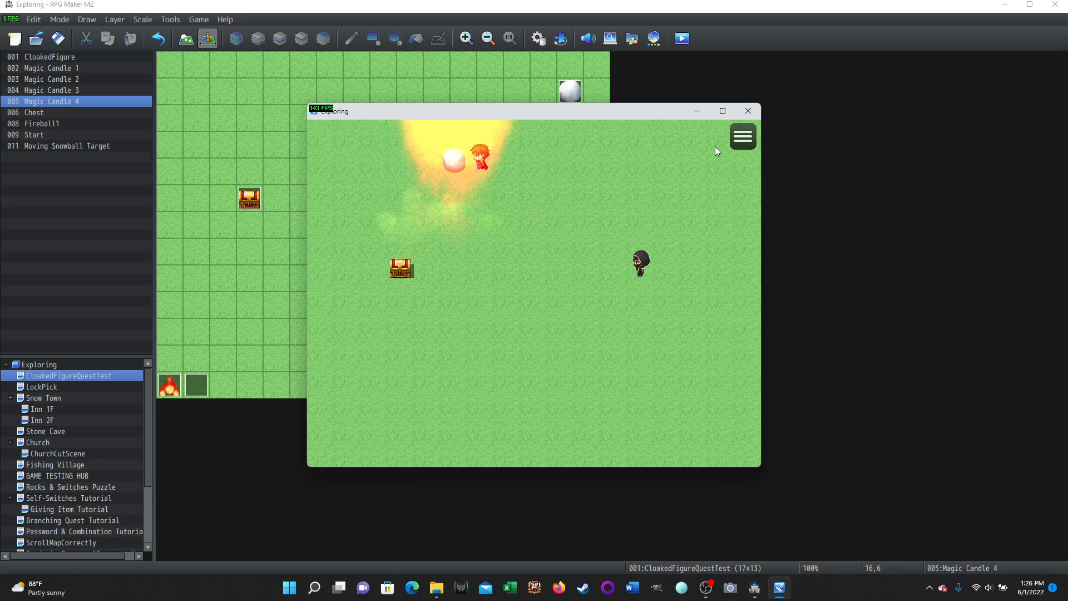
Walk the hero back toward the Cloaked Figure and end the playtest.
key(Down)
key(Right)
key(Right)
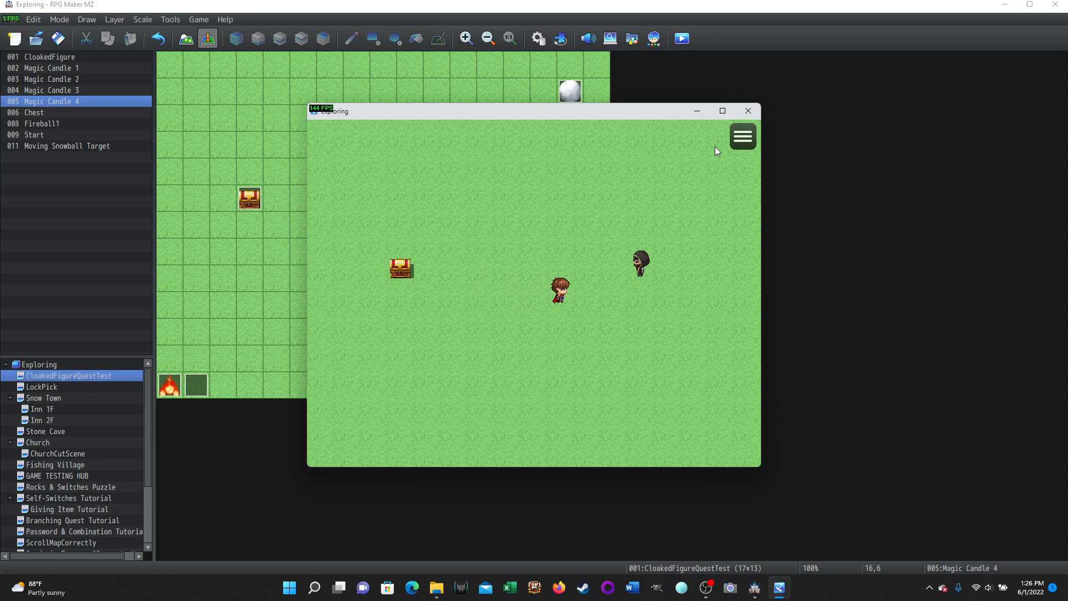
click(747, 110)
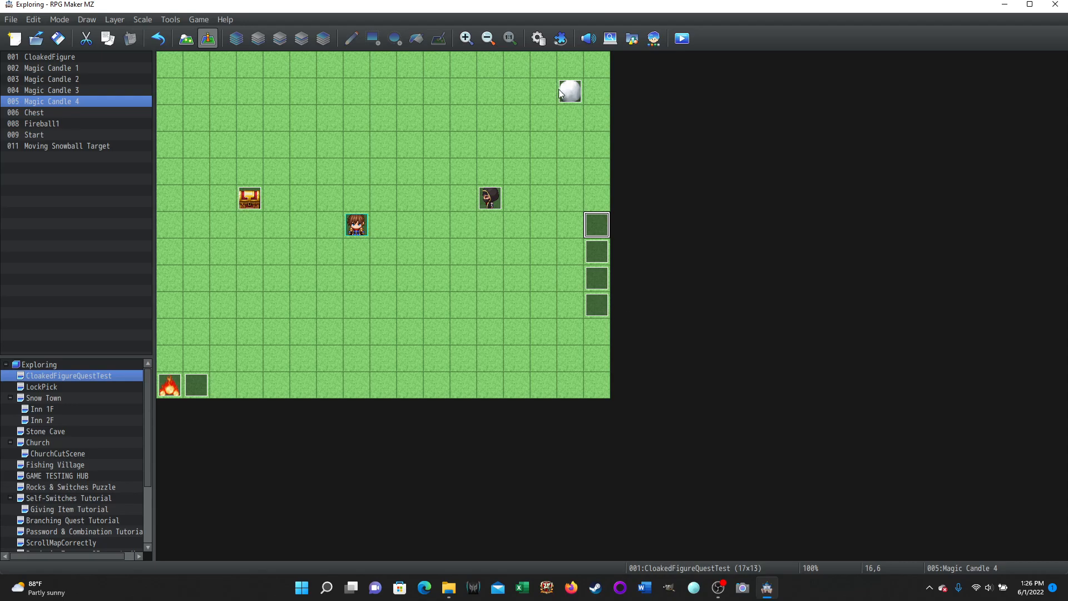
Examine the Candle item's settings and Item Type options in the database, and close it without changes.
click(538, 38)
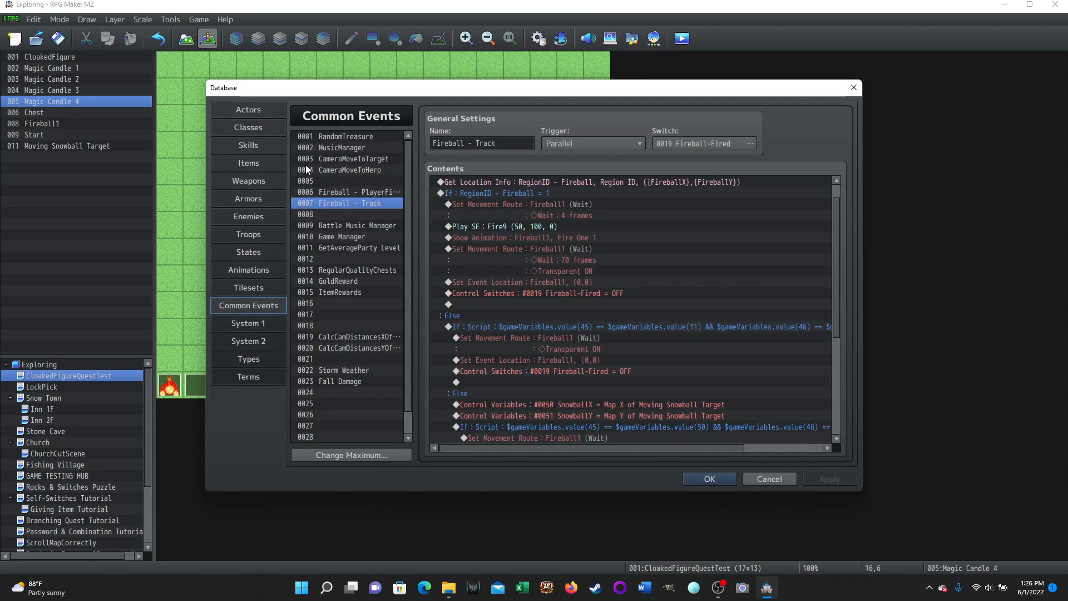
click(245, 165)
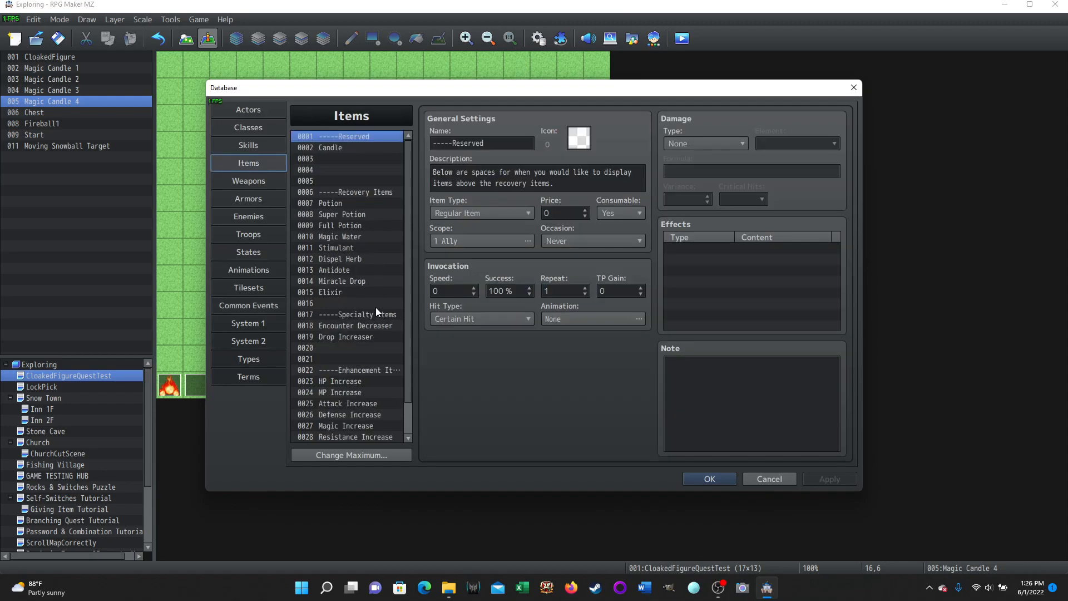
click(329, 148)
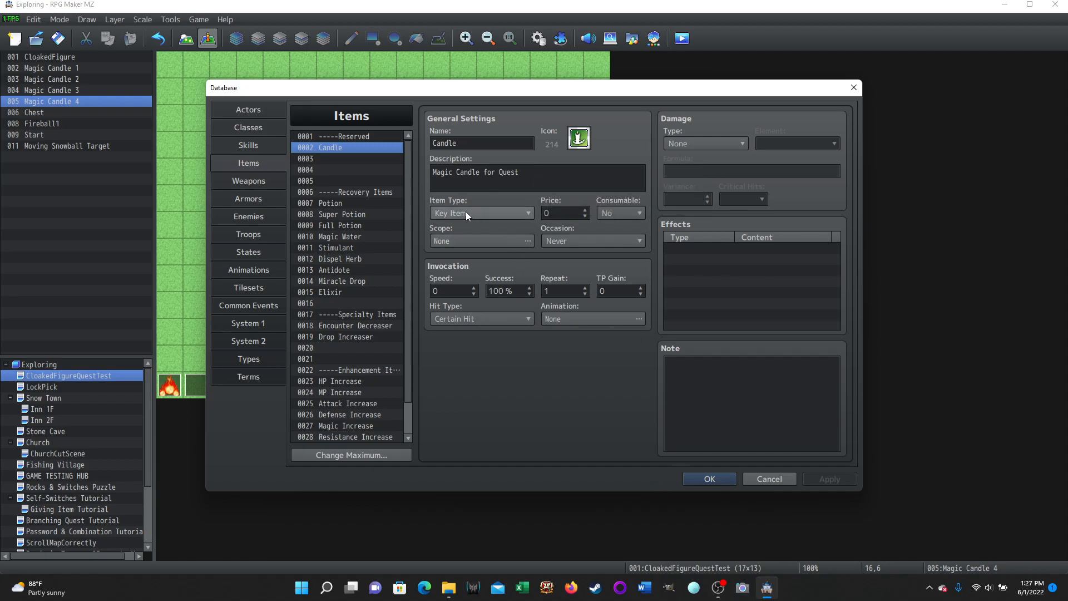
click(528, 214)
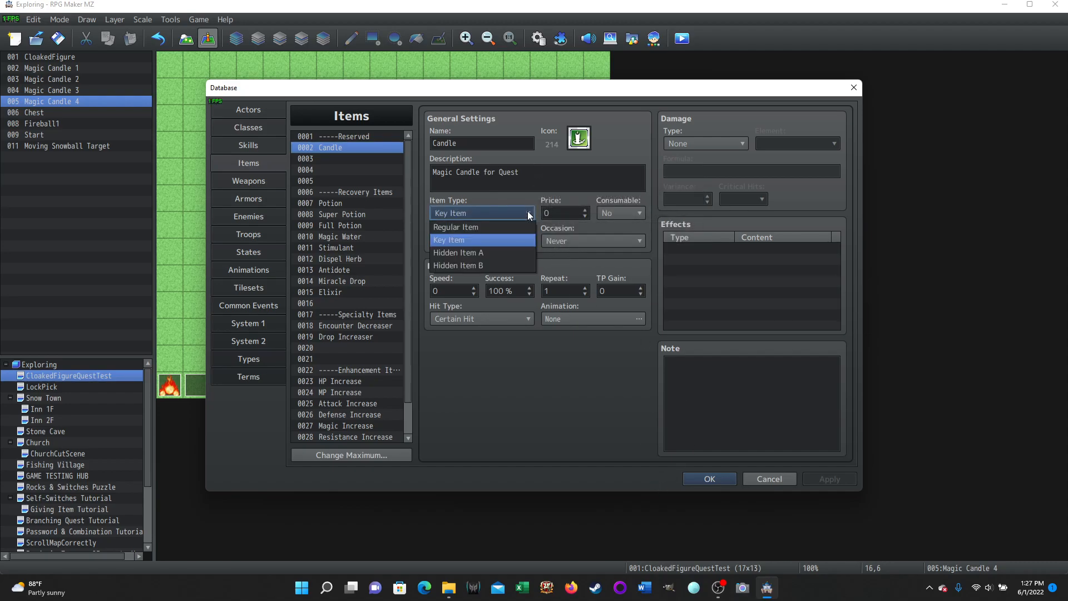
click(529, 215)
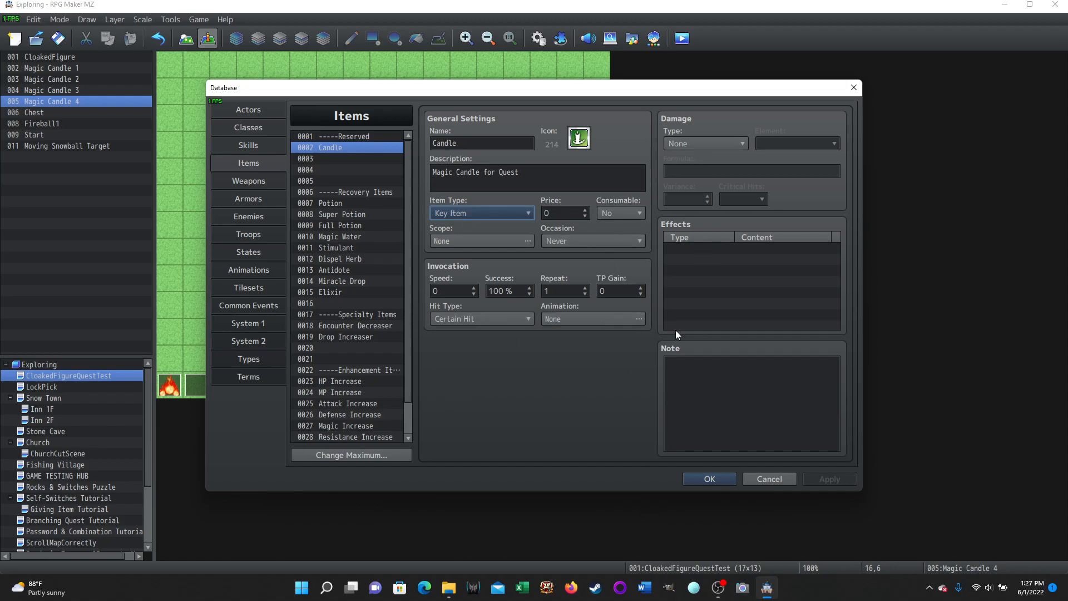
click(768, 480)
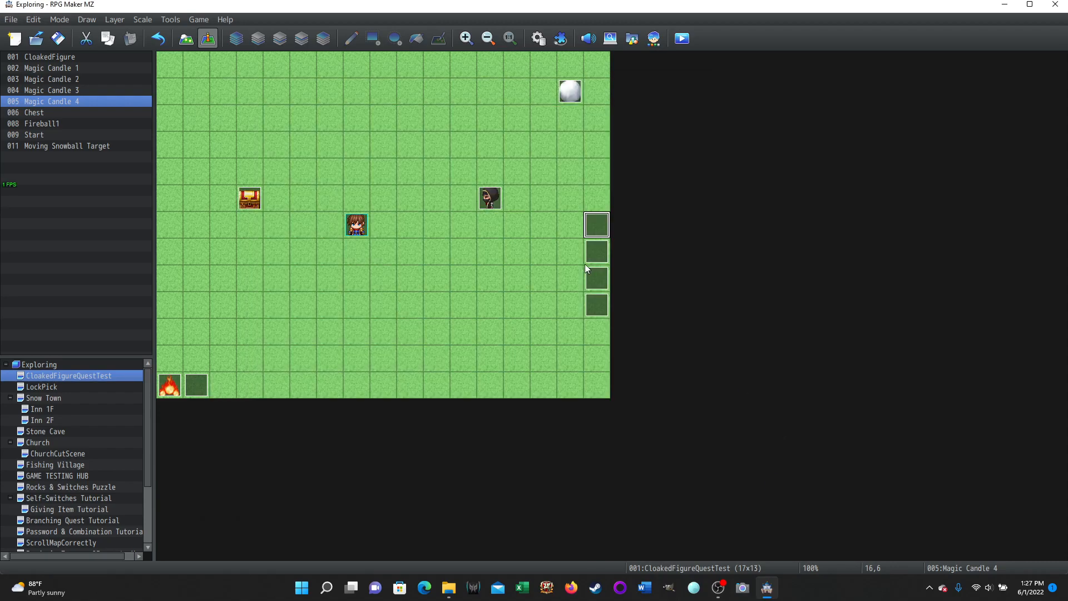
Open the Magic Candle 4 event and inspect the Change Items command on its second page without changing it.
double_click(598, 225)
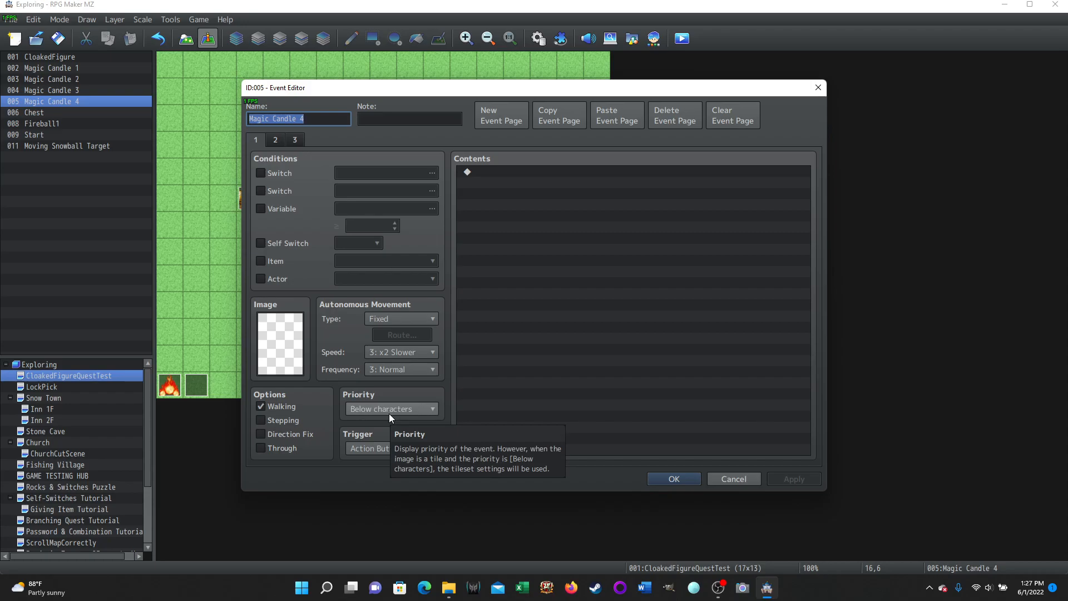
click(282, 141)
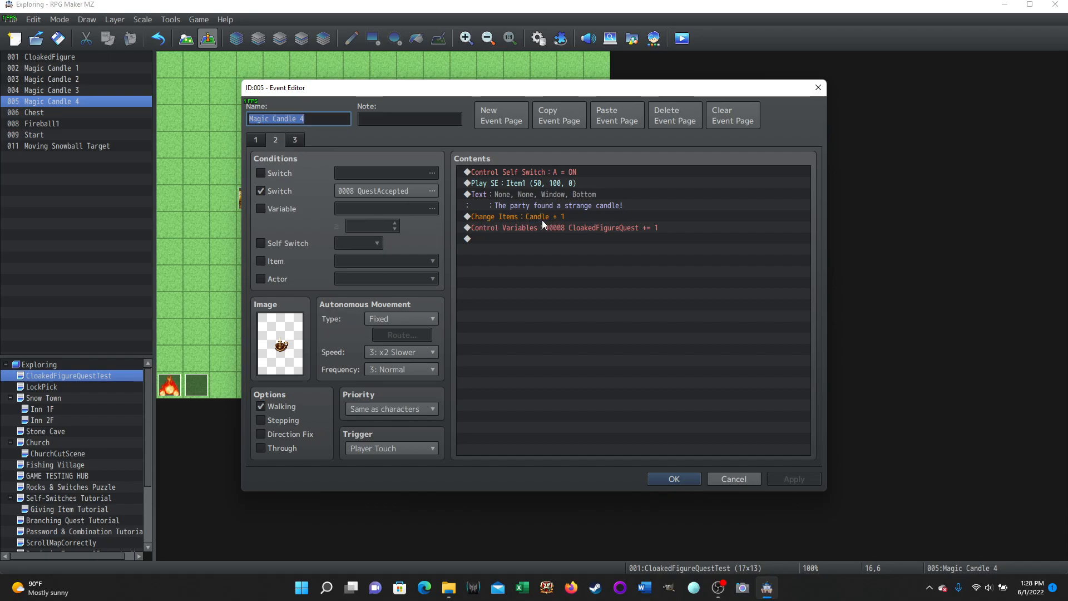
right_click(490, 218)
click(520, 241)
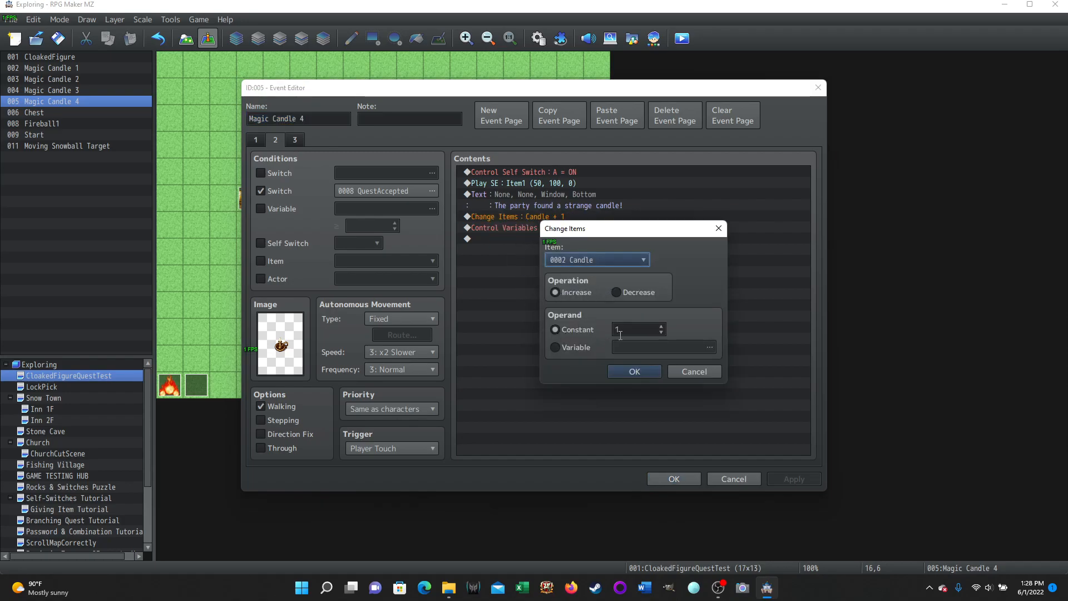
click(692, 371)
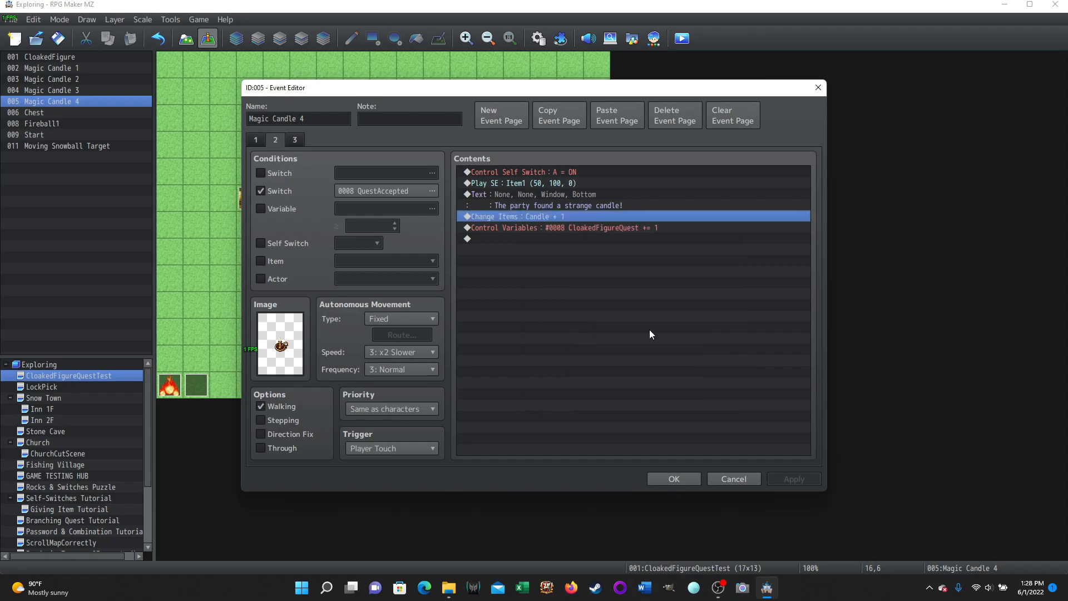
Inspect the Control Variables command for CloakedFigureQuest on the event's second page without changing it.
click(530, 228)
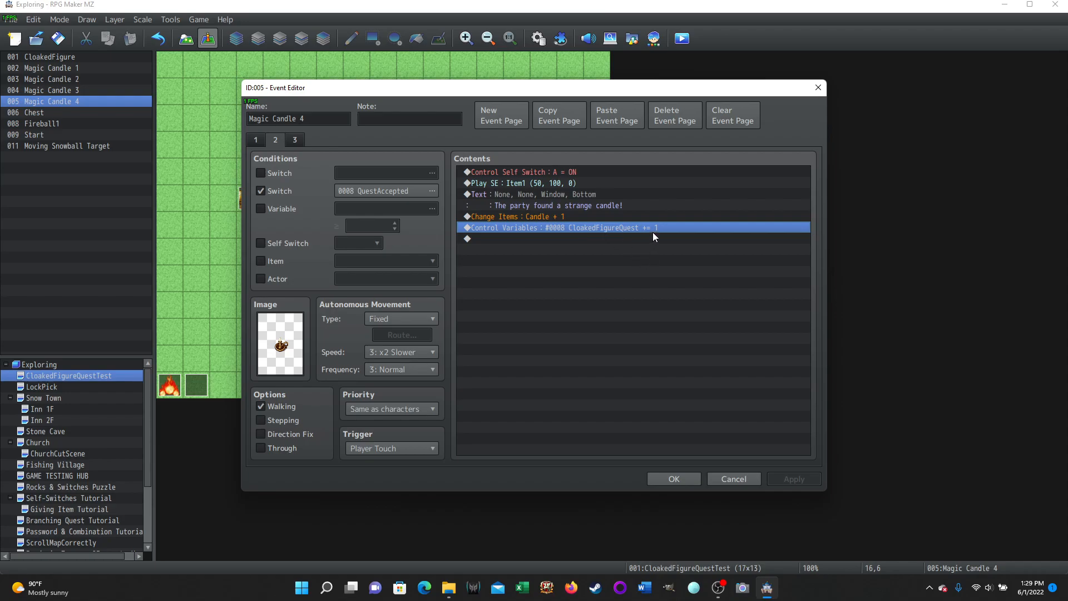
right_click(543, 225)
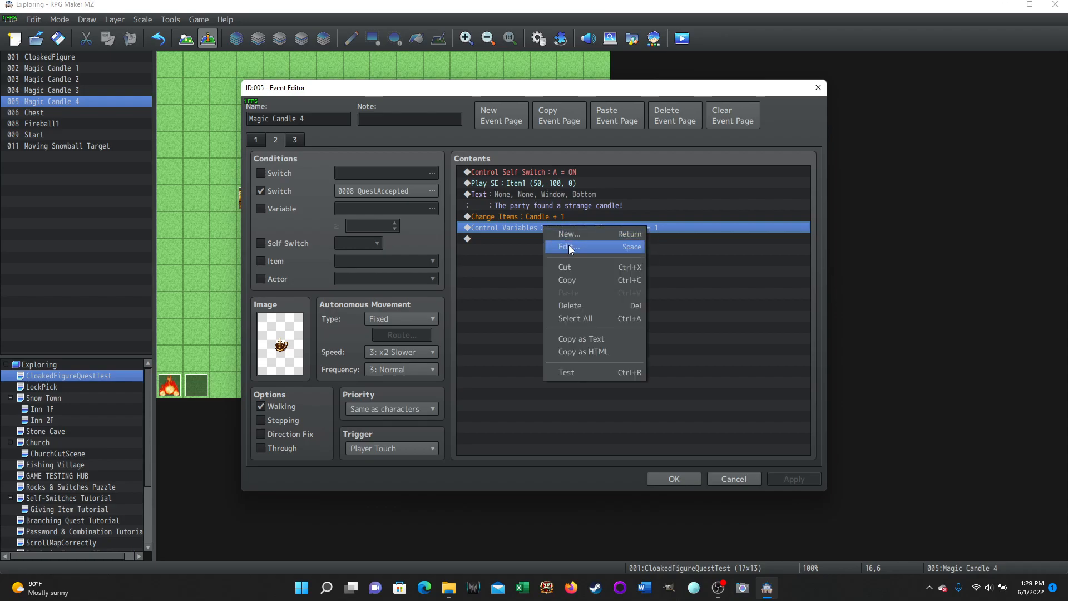
click(569, 245)
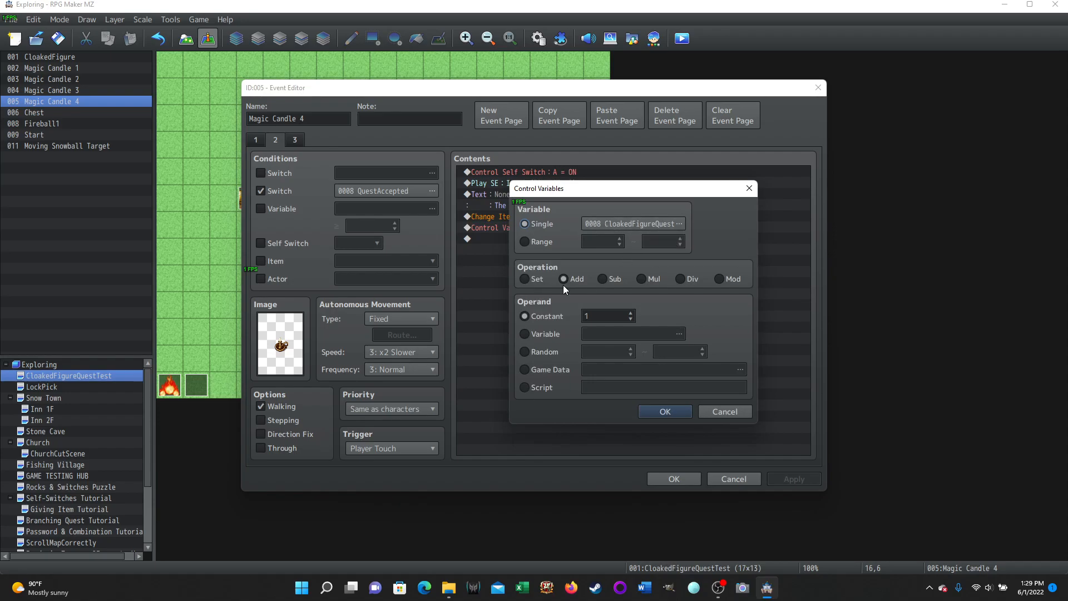
click(721, 411)
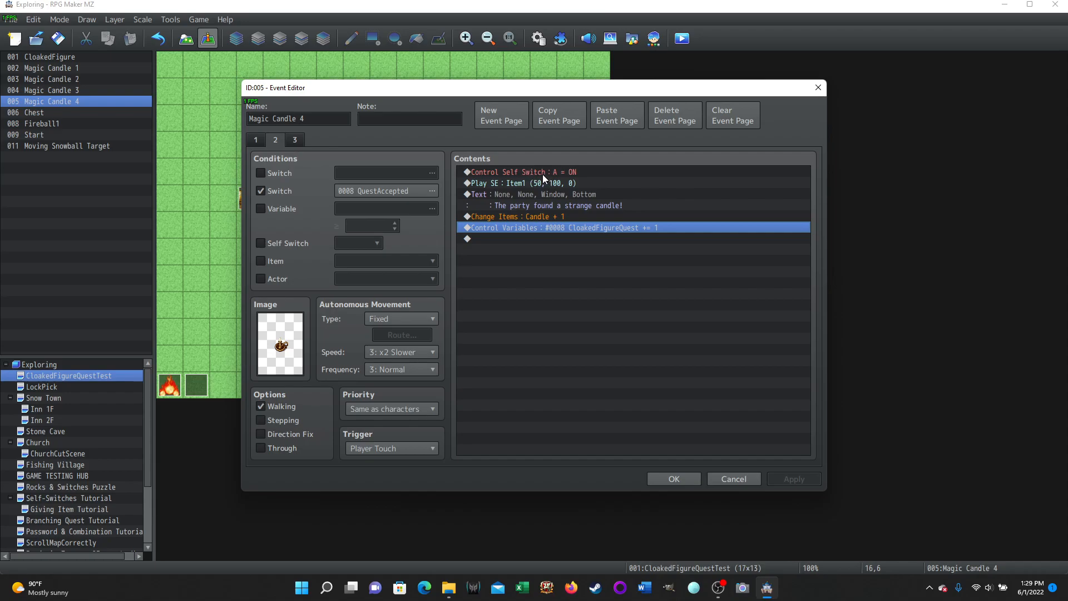
Compare the conditions and contents of Magic Candle 4's three event pages, and close the event without changes.
click(296, 140)
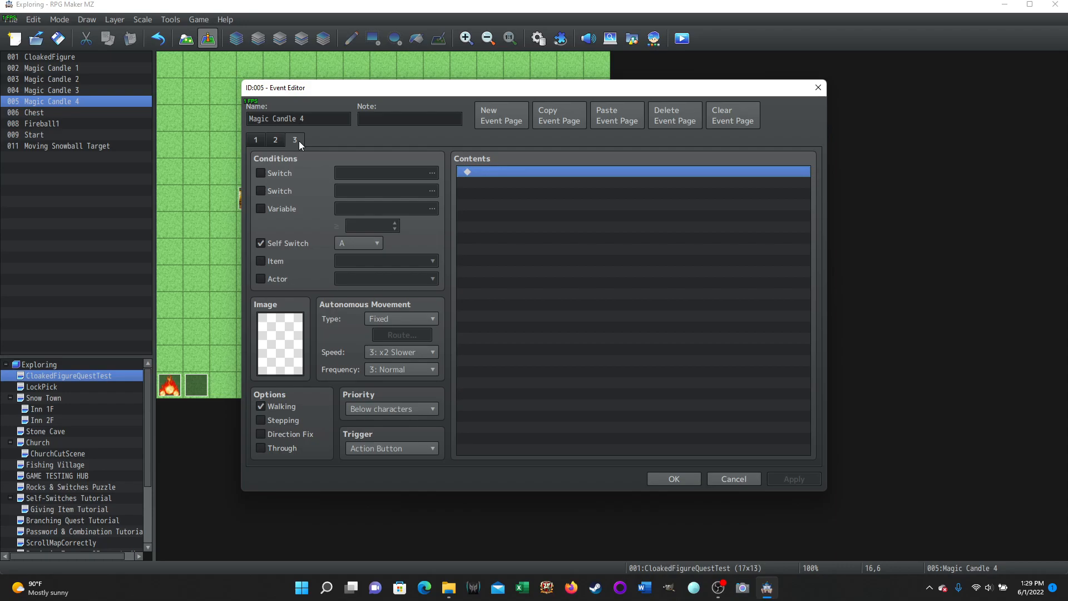
click(276, 140)
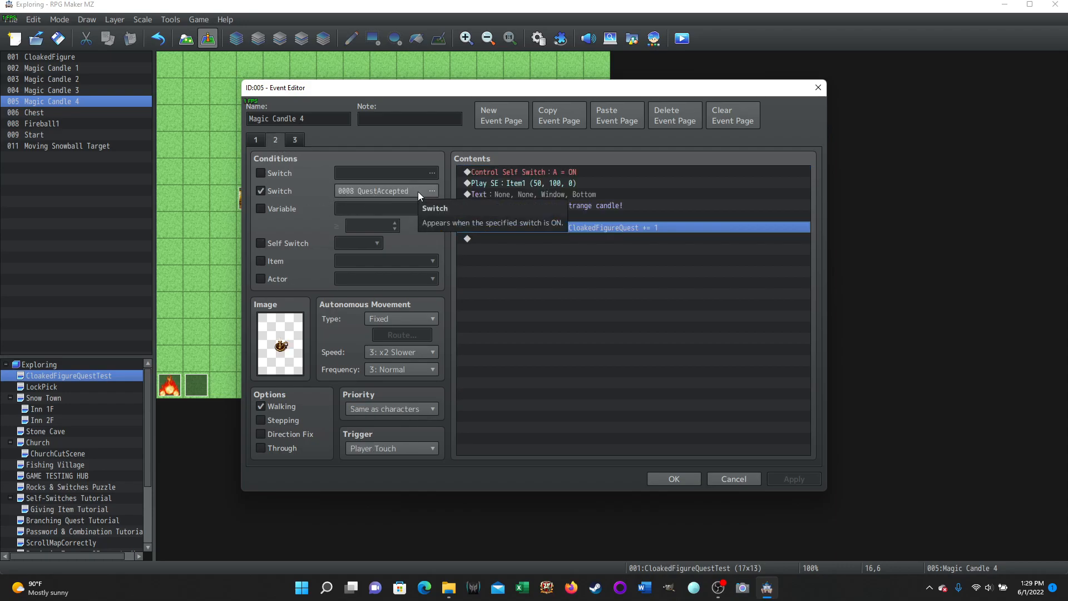
click(295, 140)
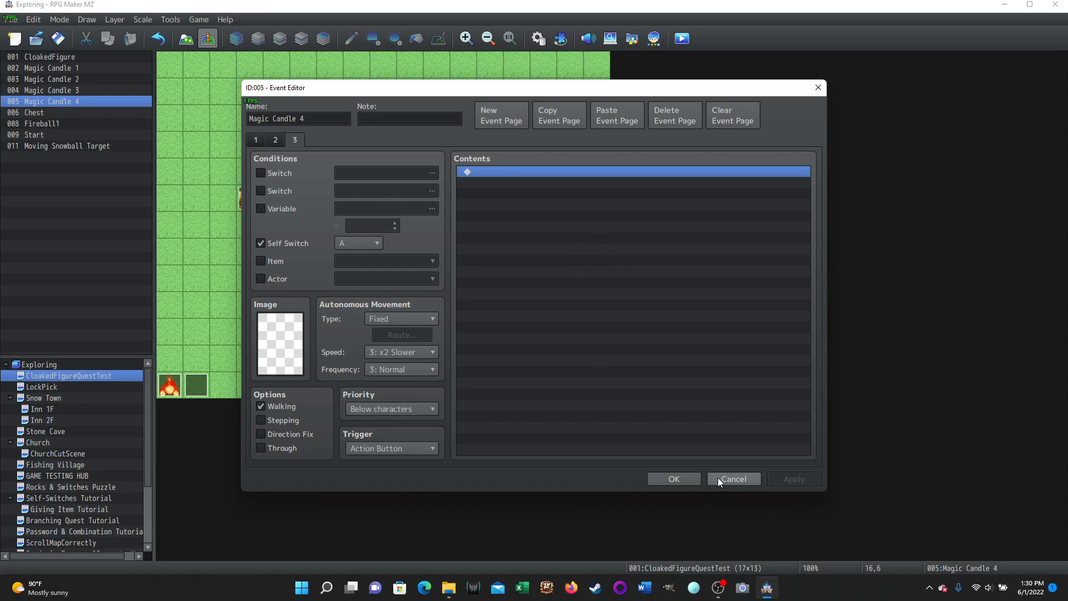
click(275, 140)
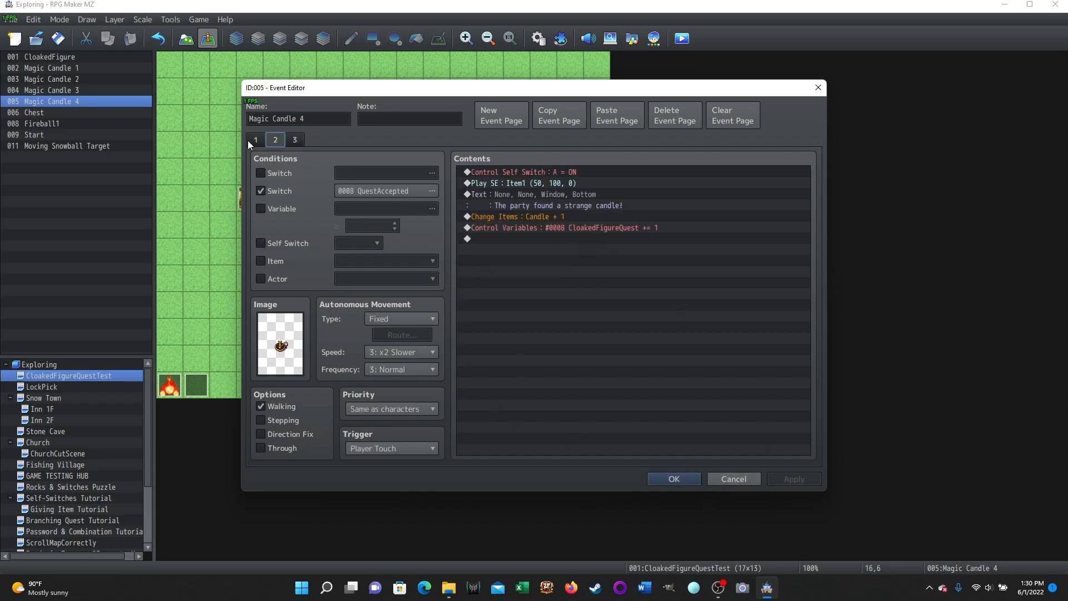
click(251, 141)
click(715, 479)
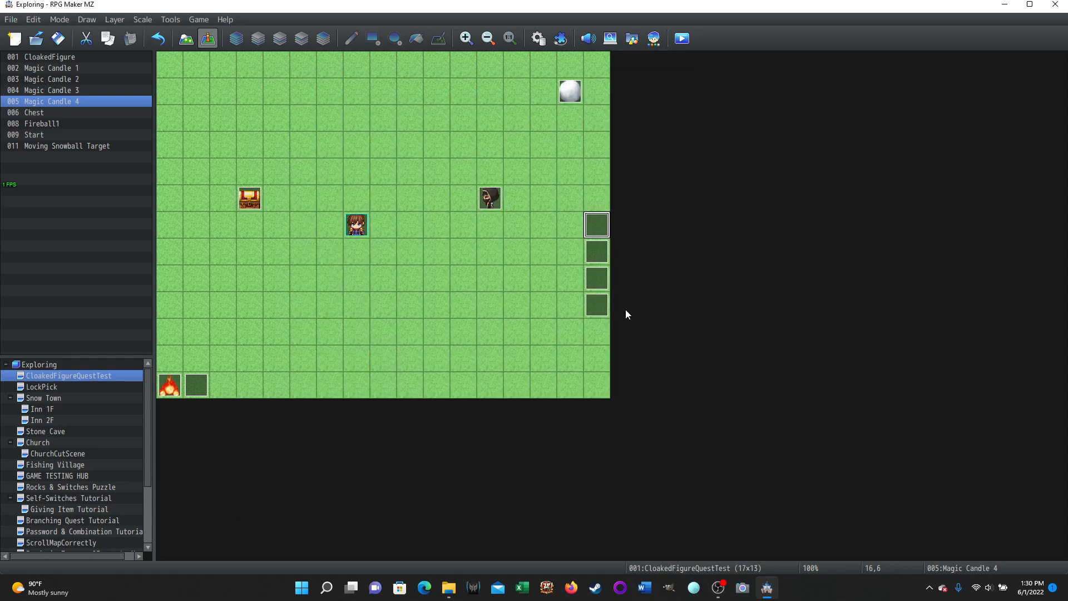
Review the second page of the Magic Candle 1 event and close it without changes.
double_click(600, 249)
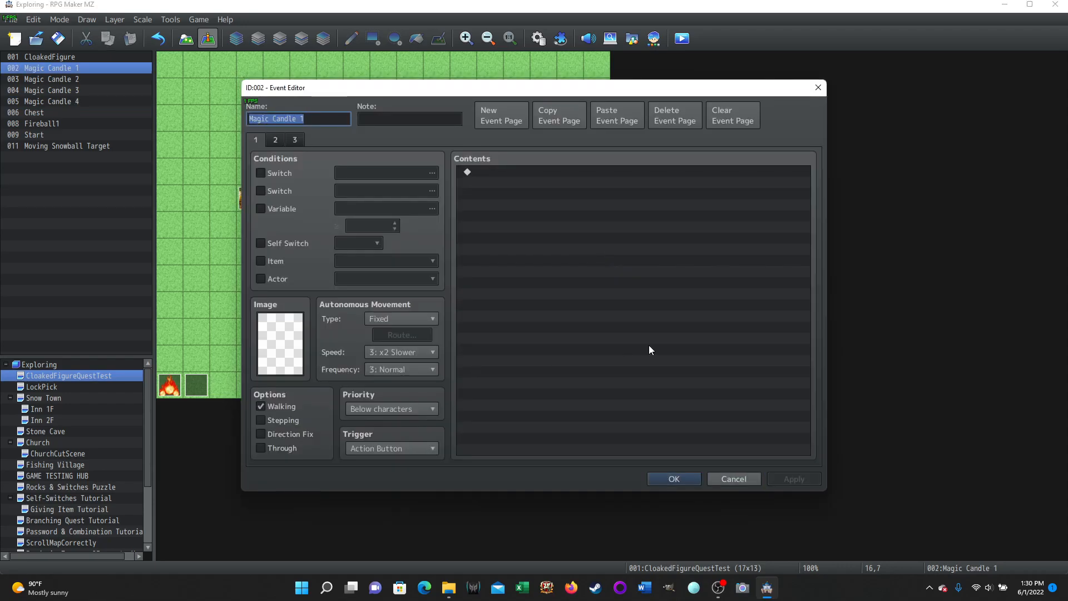
click(277, 140)
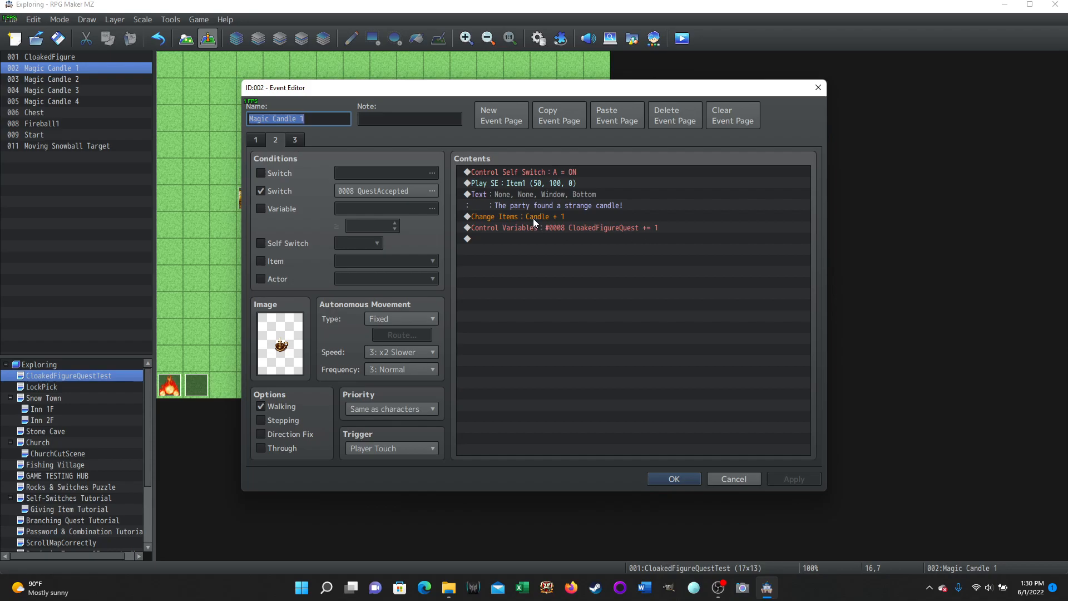
click(733, 479)
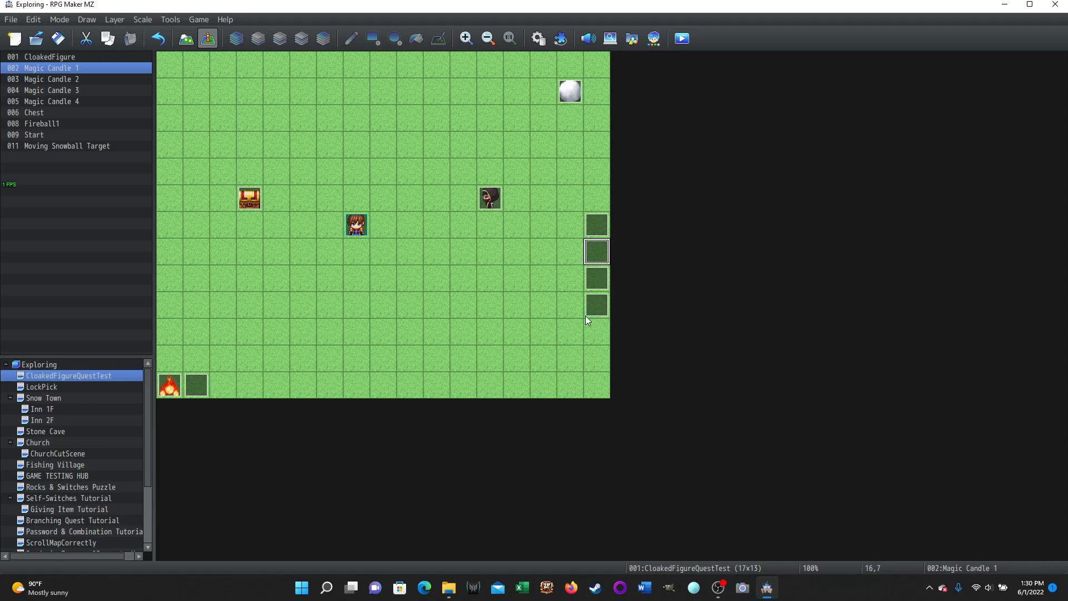
Open the CloakedFigure event and inspect the trigger options on its first page without changing them.
click(491, 201)
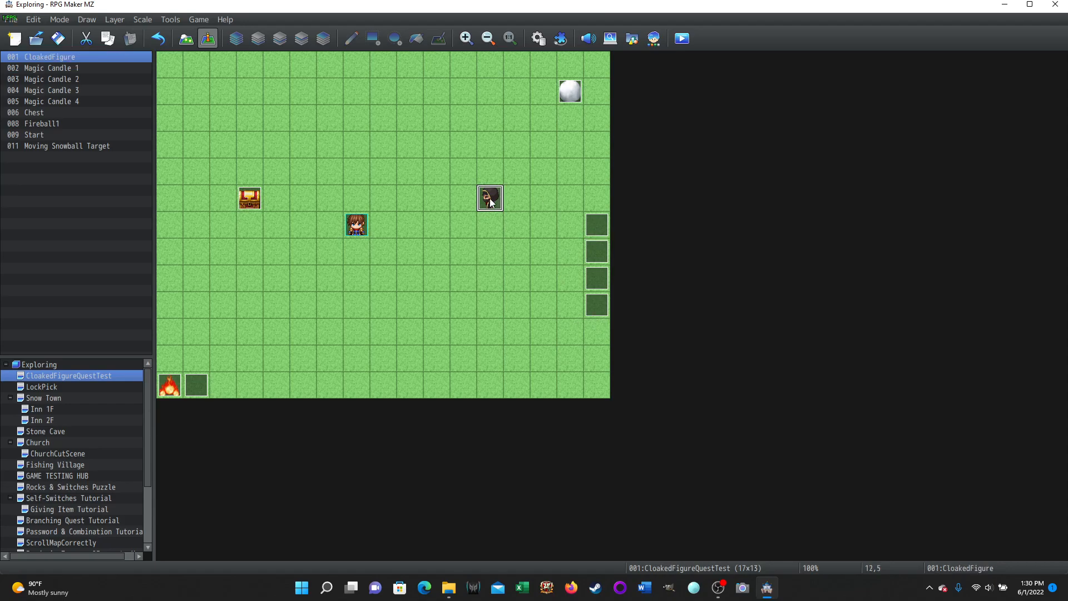
double_click(491, 201)
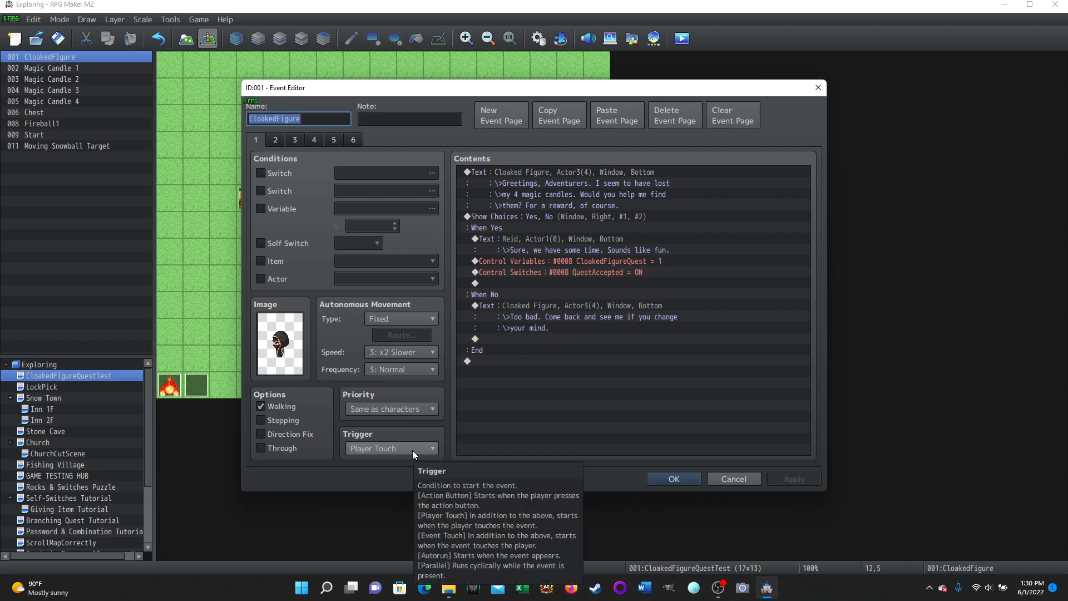
click(432, 454)
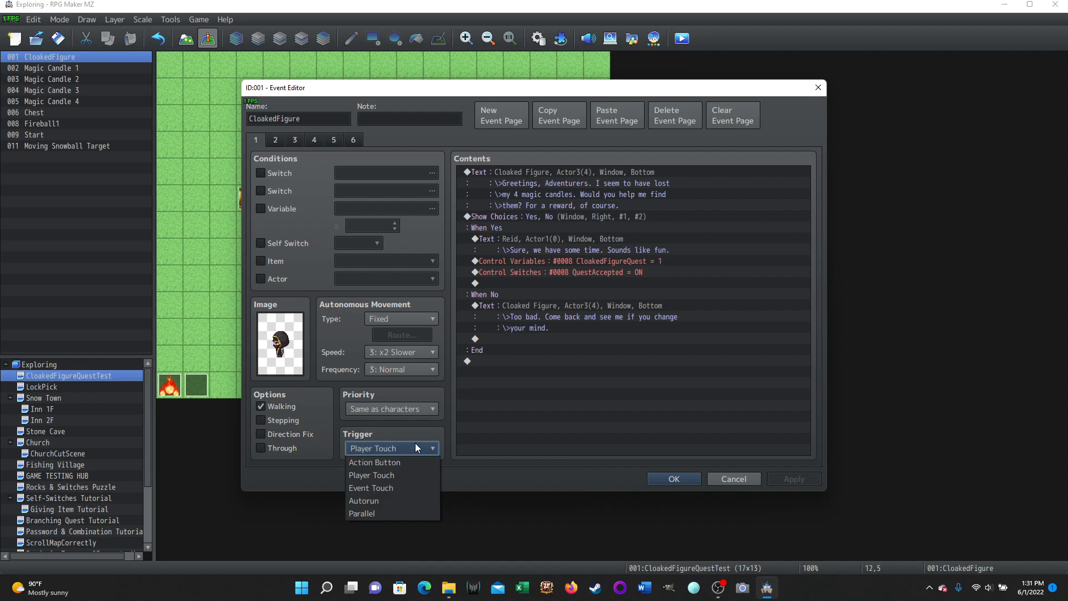
click(431, 449)
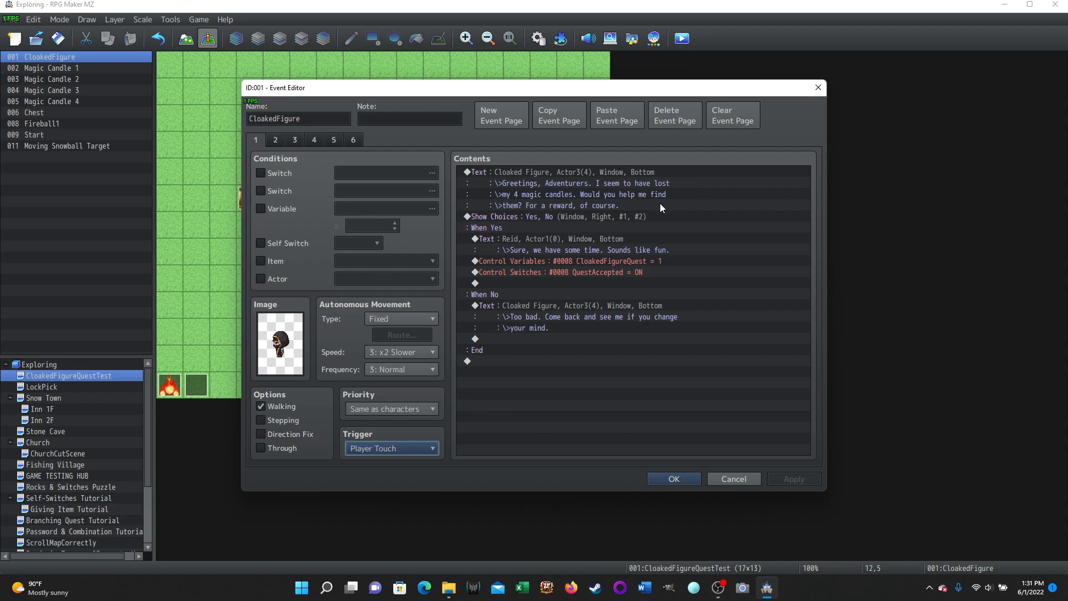
Inspect the Show Choices command on the CloakedFigure event's first page without changing it, and select its When Yes branch.
right_click(496, 218)
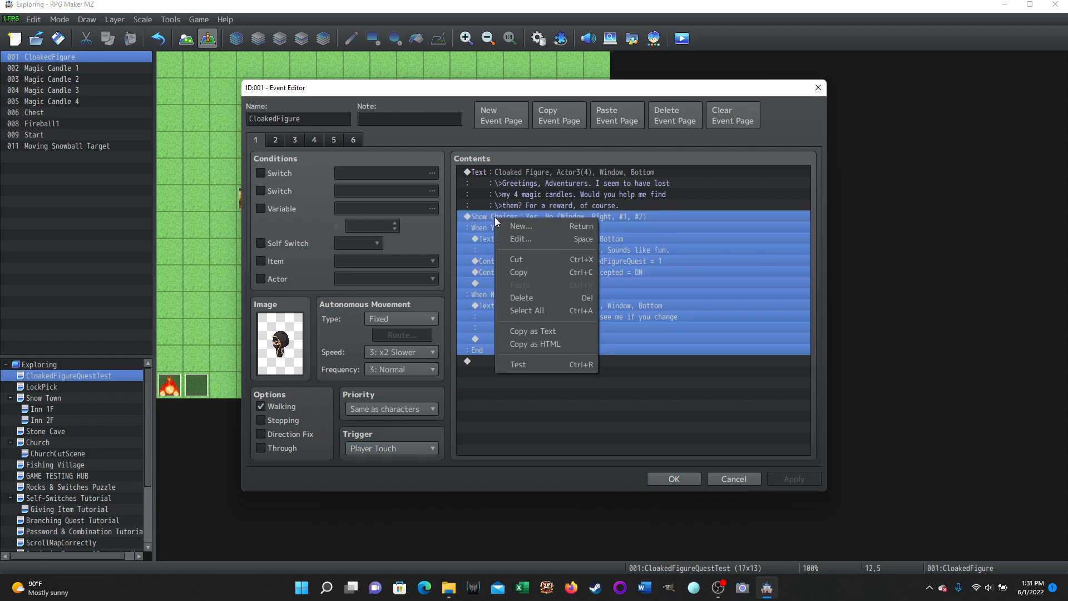
click(519, 238)
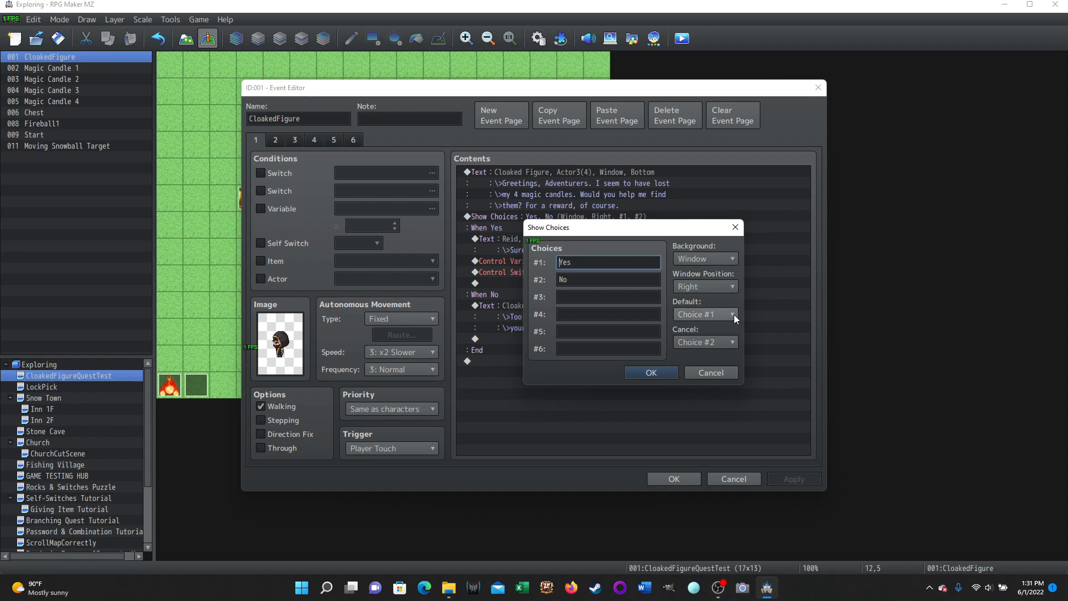
click(704, 372)
click(503, 224)
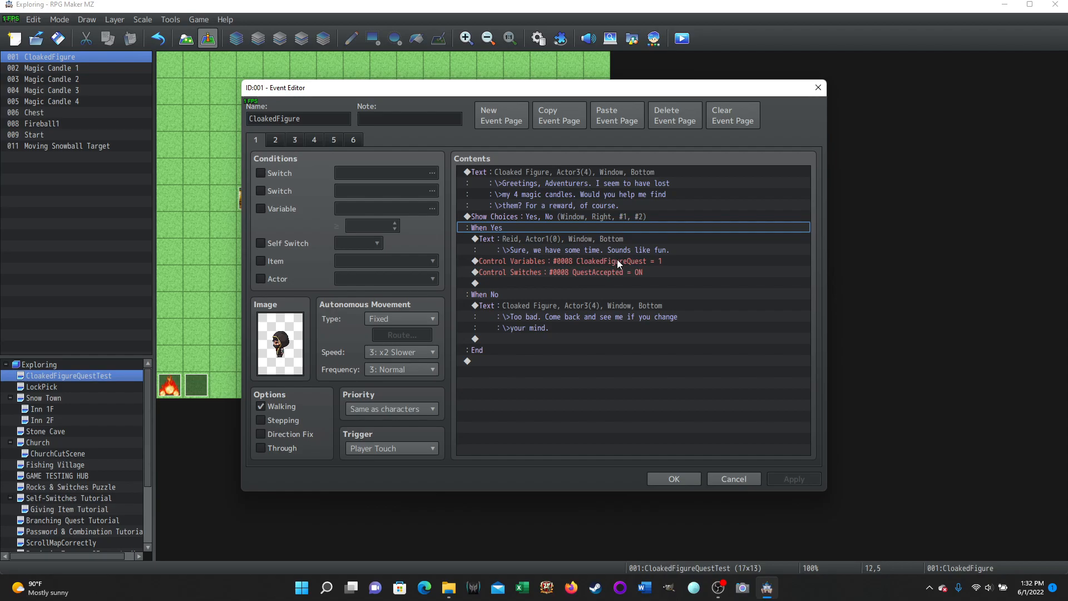
Compare the CloakedFigureQuest variable conditions and the contents of the CloakedFigure event's first three pages.
click(274, 138)
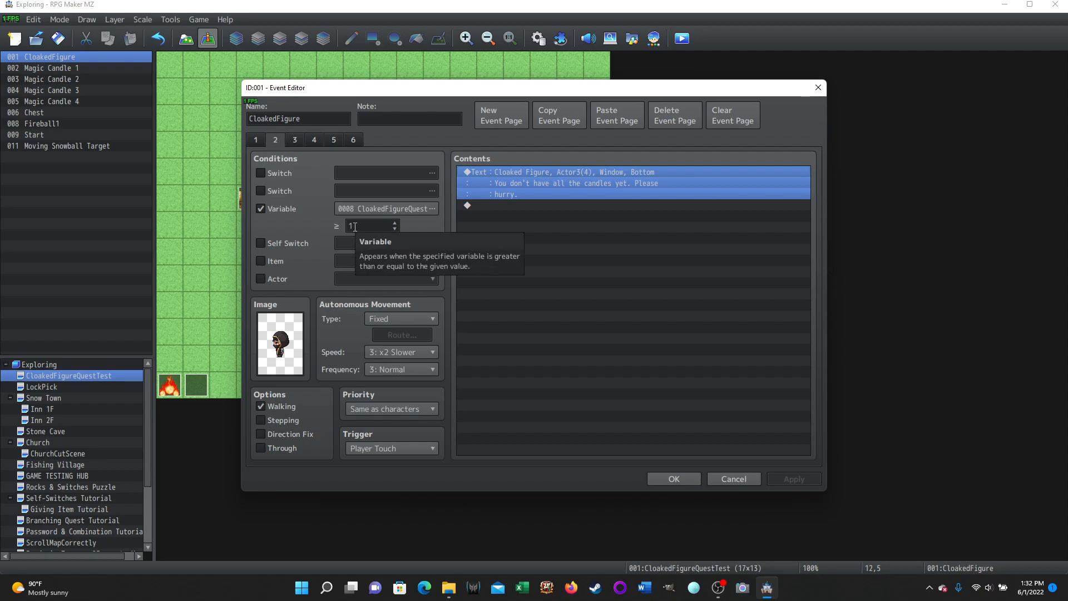
click(258, 140)
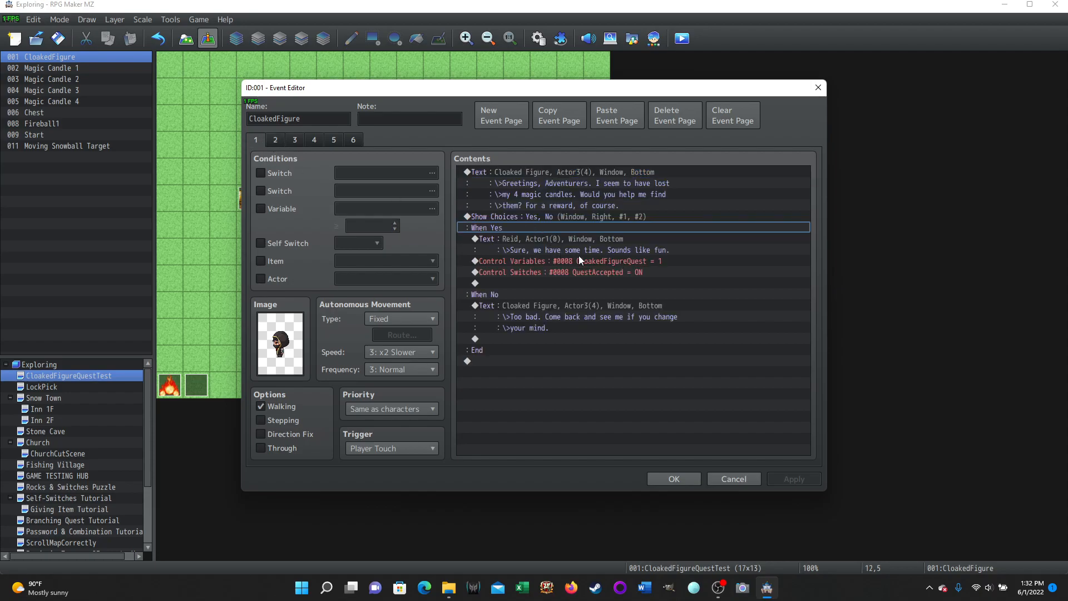
click(276, 140)
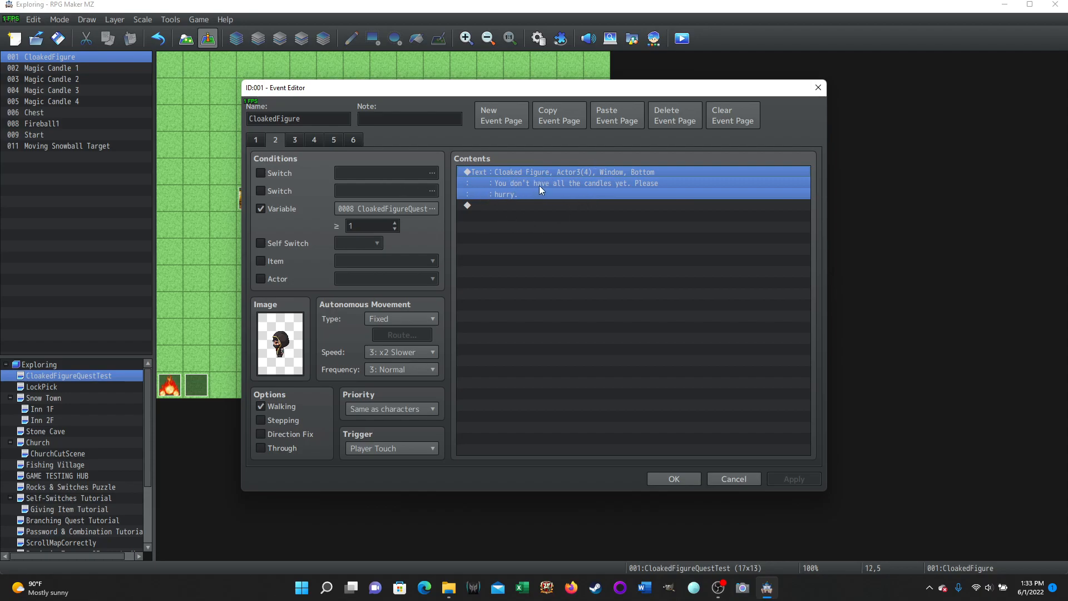
click(295, 140)
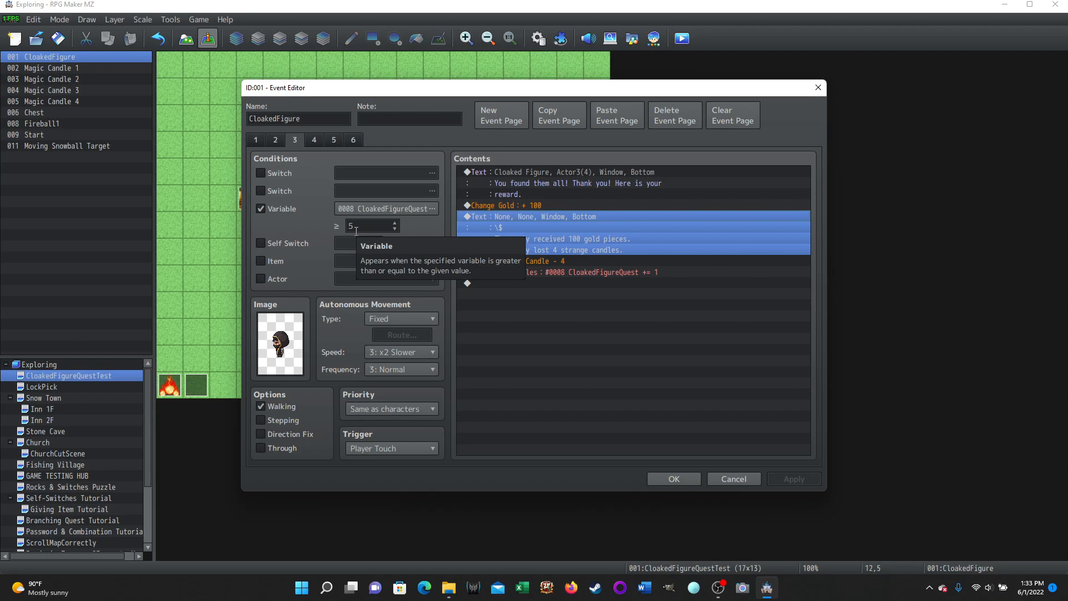
click(257, 141)
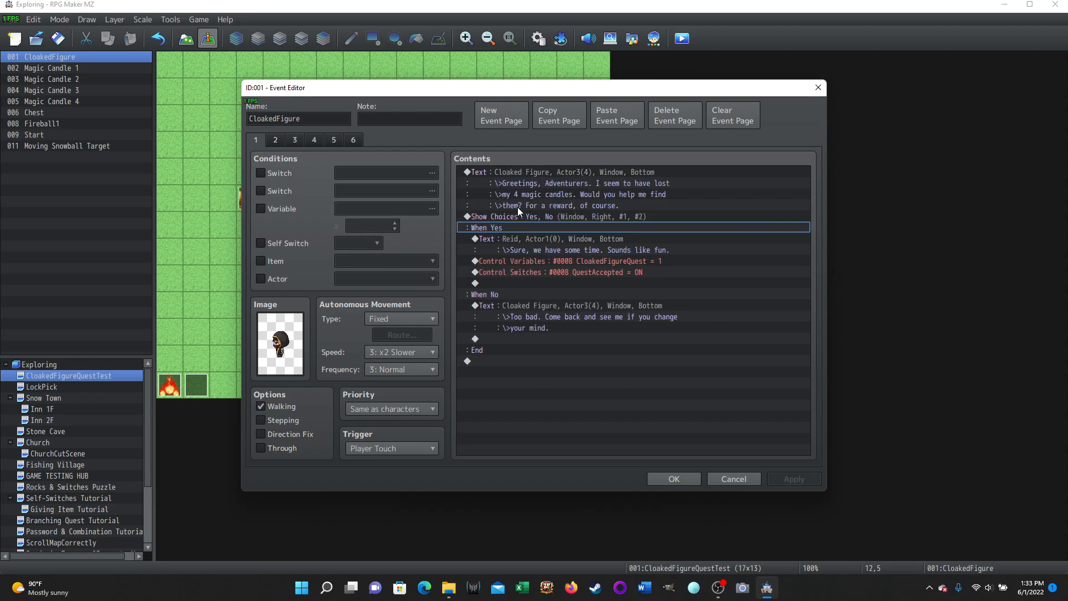
click(275, 140)
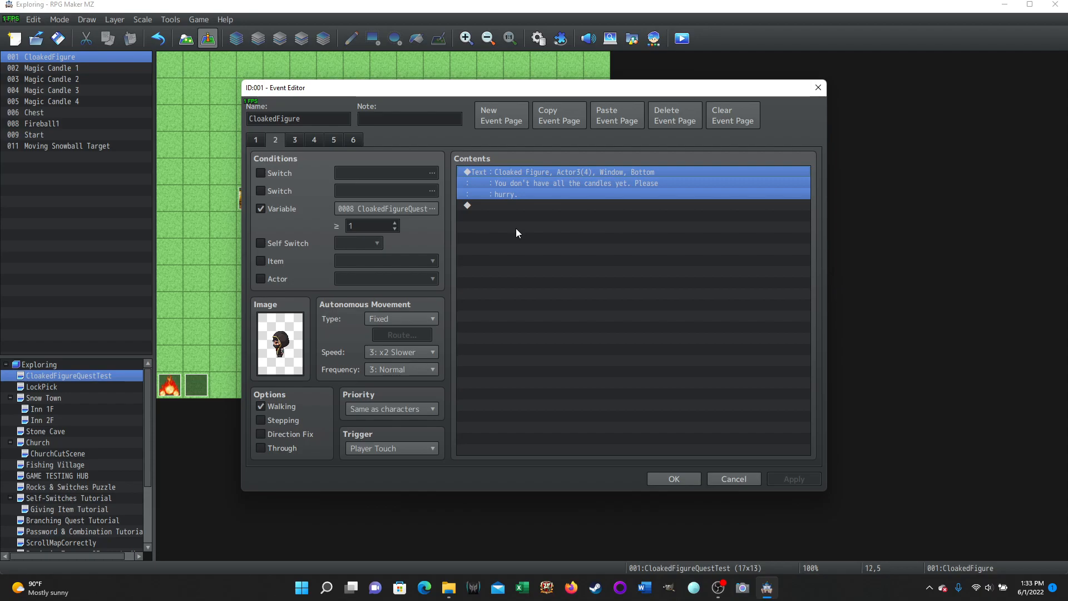
click(256, 140)
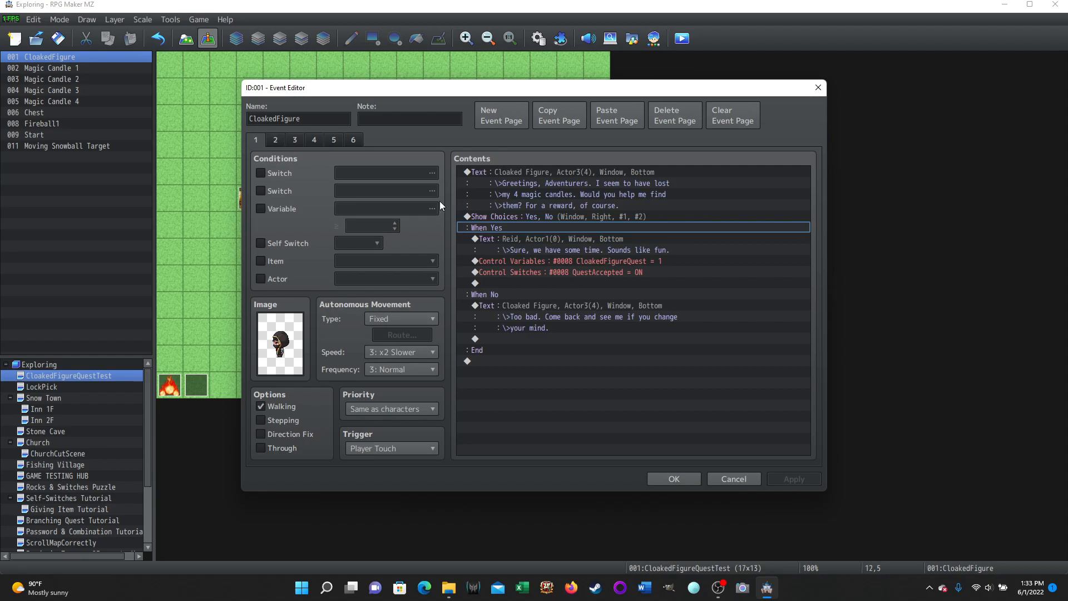
Inspect the Change Gold command on the CloakedFigure event's third page without changing it.
click(295, 139)
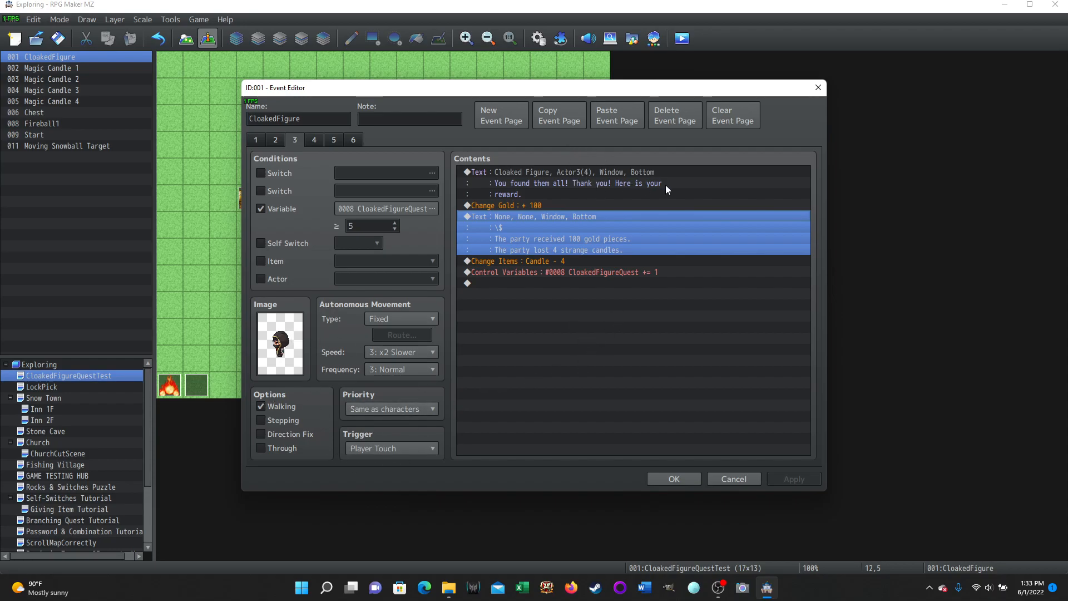
click(495, 205)
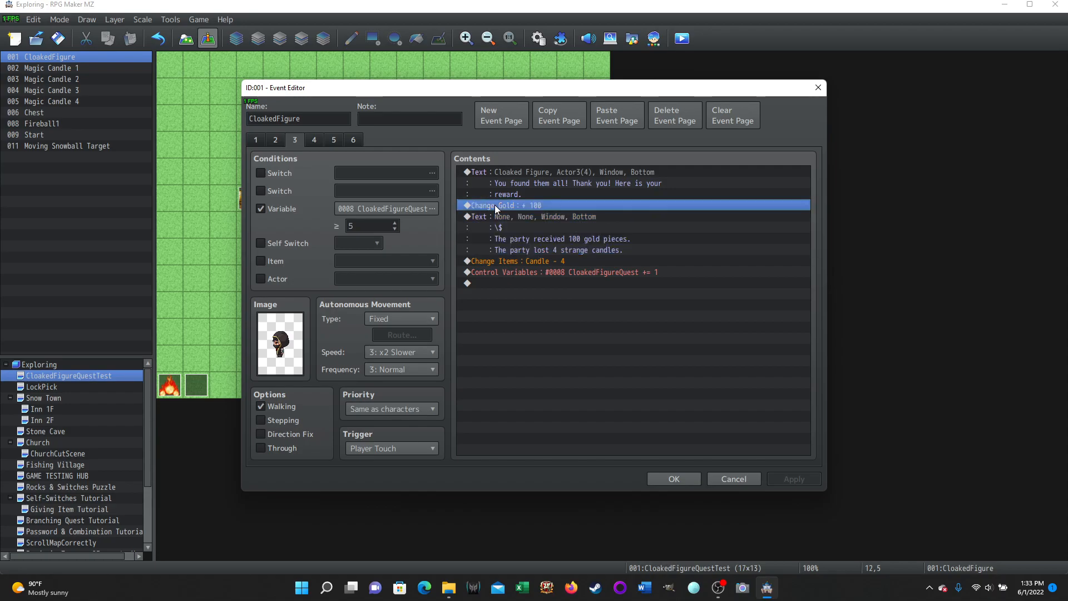
right_click(495, 205)
click(573, 224)
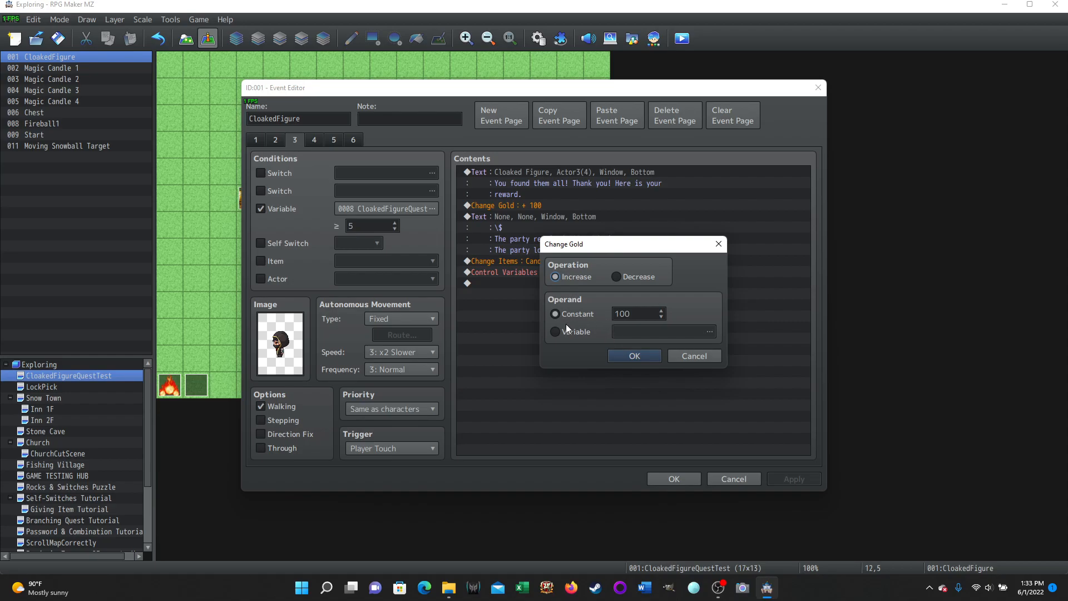
click(695, 356)
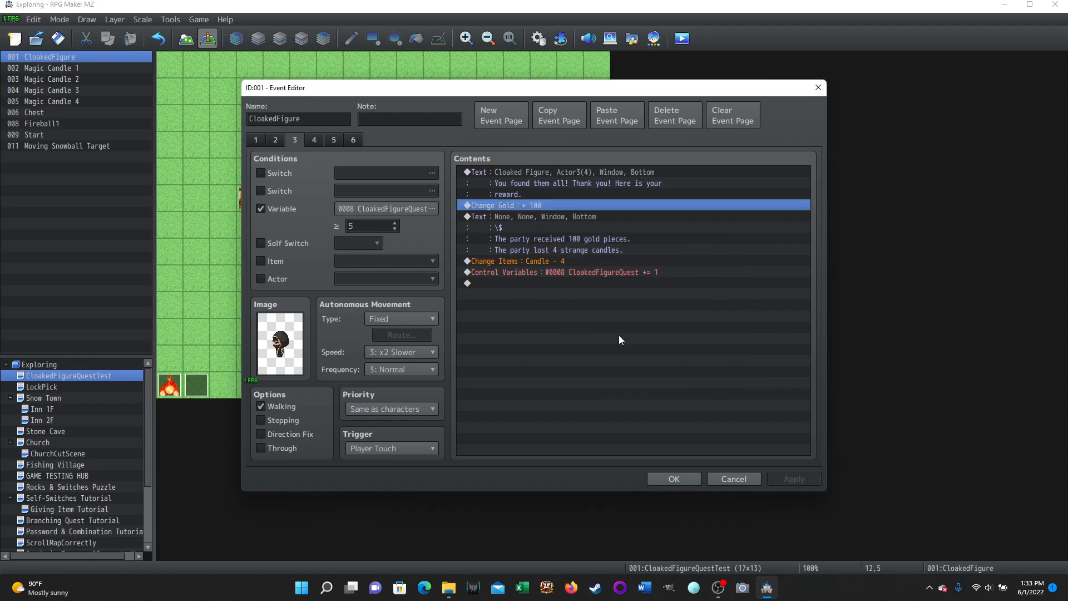
Inspect the reward message's Show Text command on the third page, including its \$ code, leaving the text as it is.
click(516, 219)
right_click(516, 220)
click(592, 239)
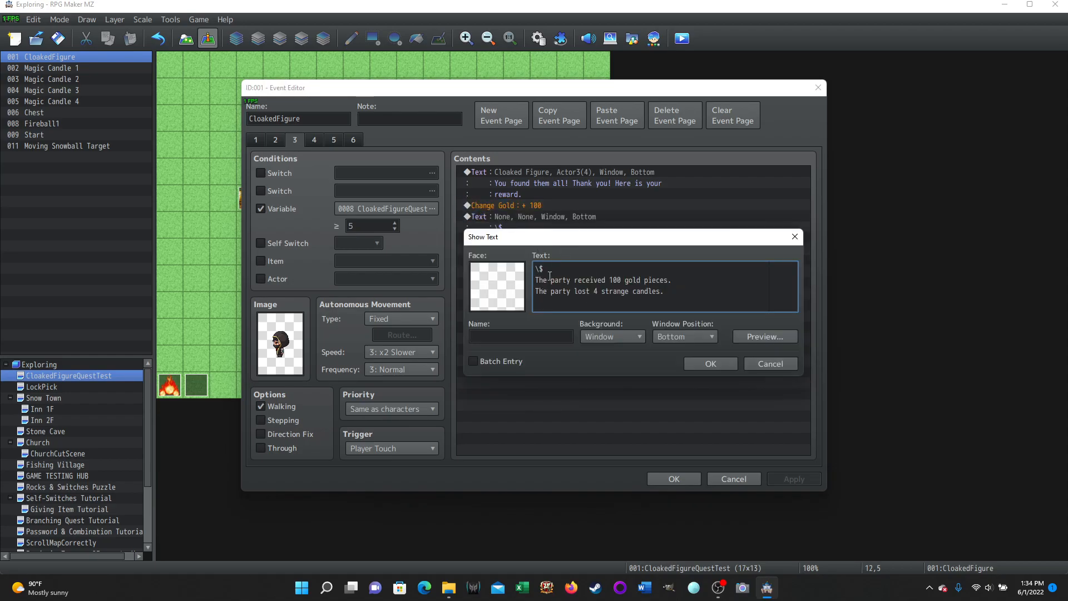
drag(545, 268, 534, 269)
click(539, 270)
mouse_move(546, 257)
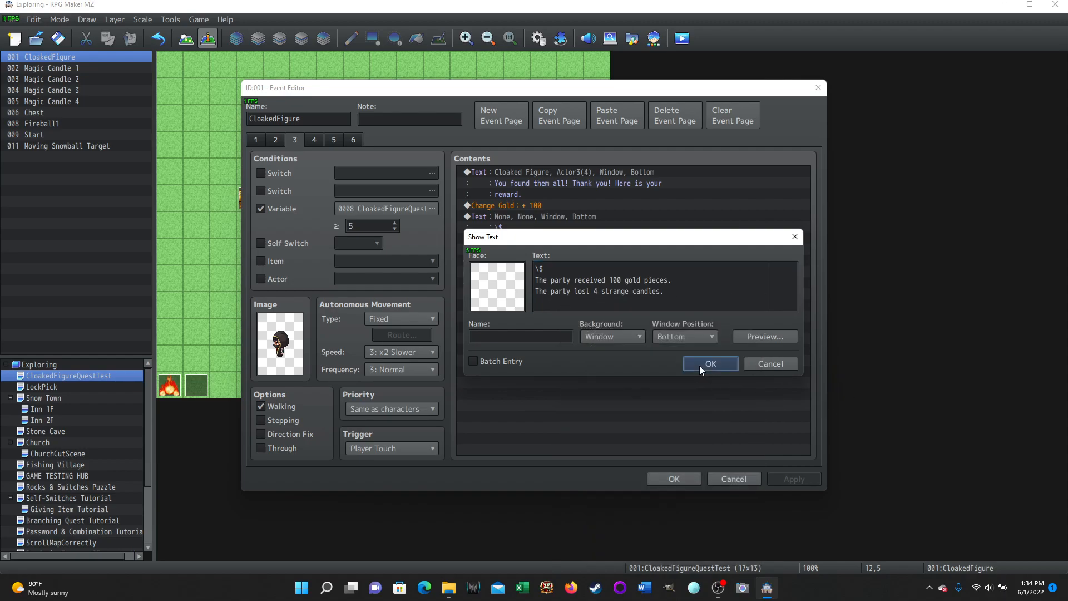
click(699, 365)
Inspect the third page's Change Items command for the Candle without changing it, and select the Control Variables command below it.
click(502, 265)
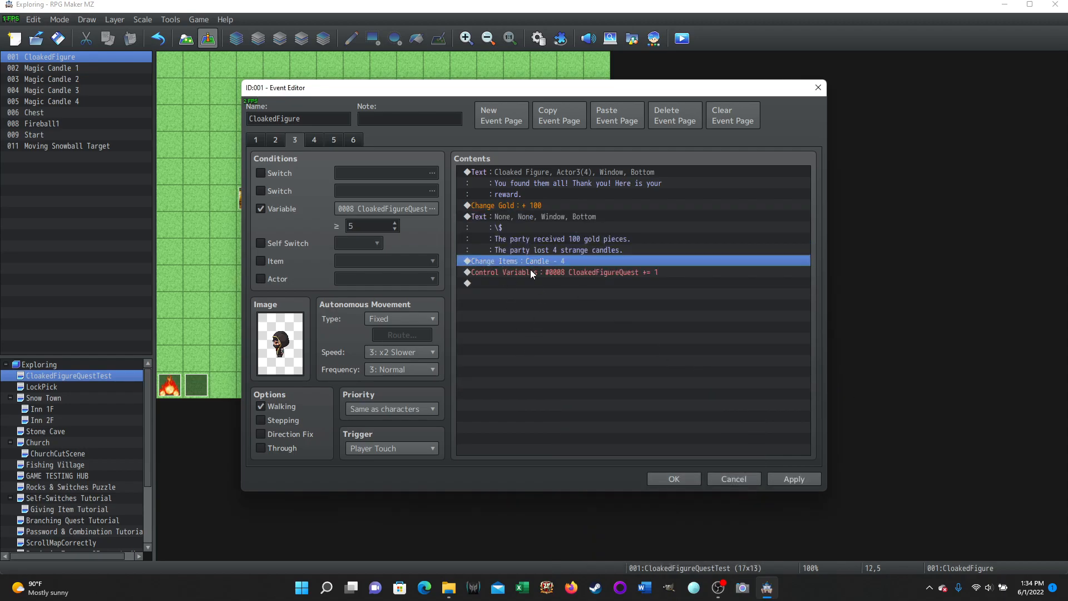
right_click(500, 263)
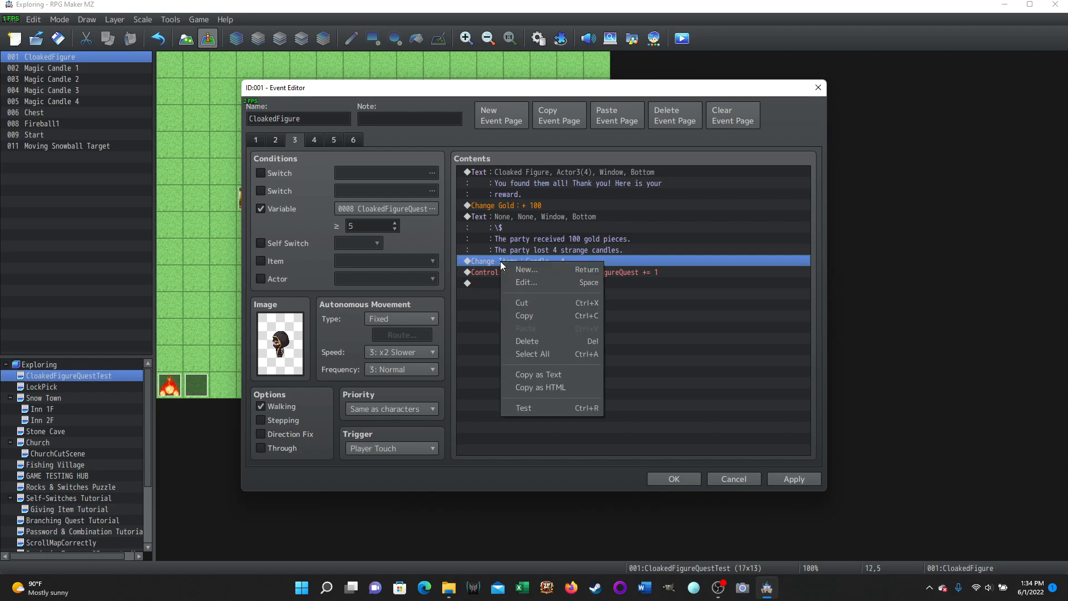
click(520, 279)
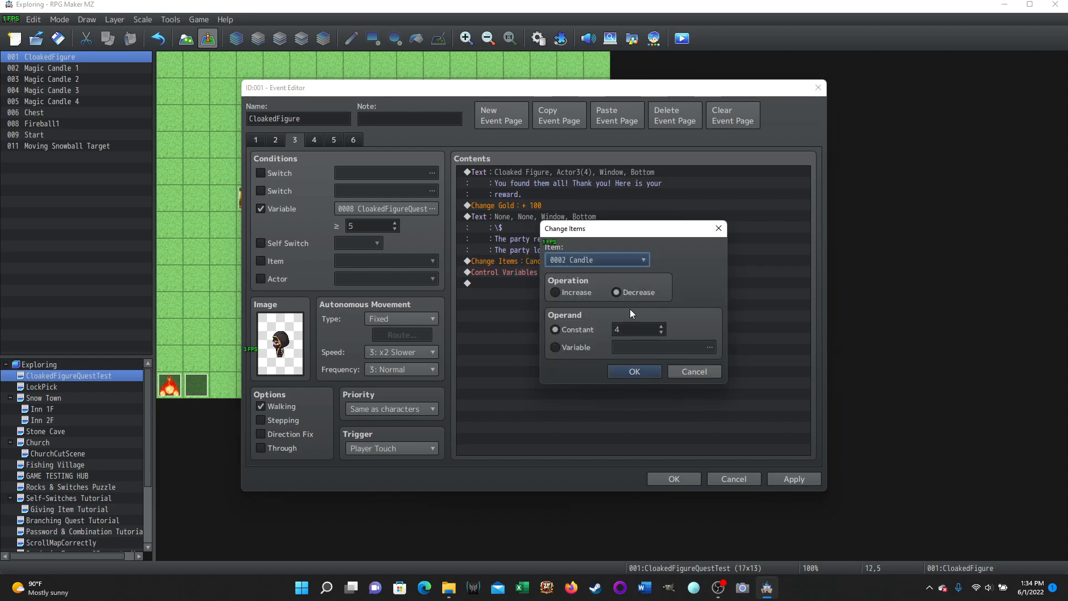
click(692, 369)
click(559, 272)
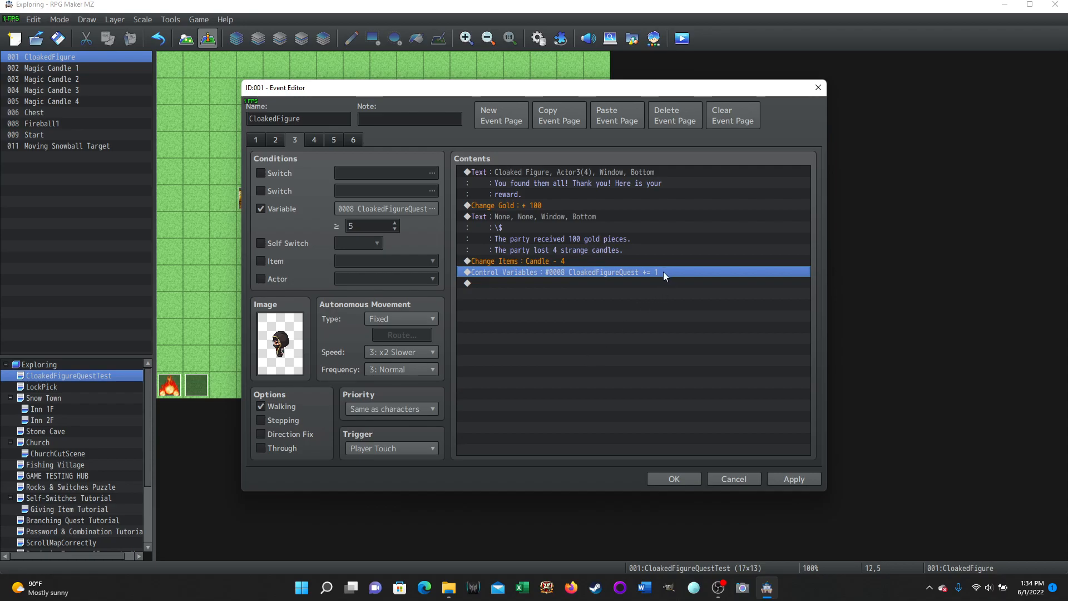
Review the CloakedFigure event's fourth page, inspecting its Show Balloon Icon command without changes and selecting its Control Variables command.
click(315, 140)
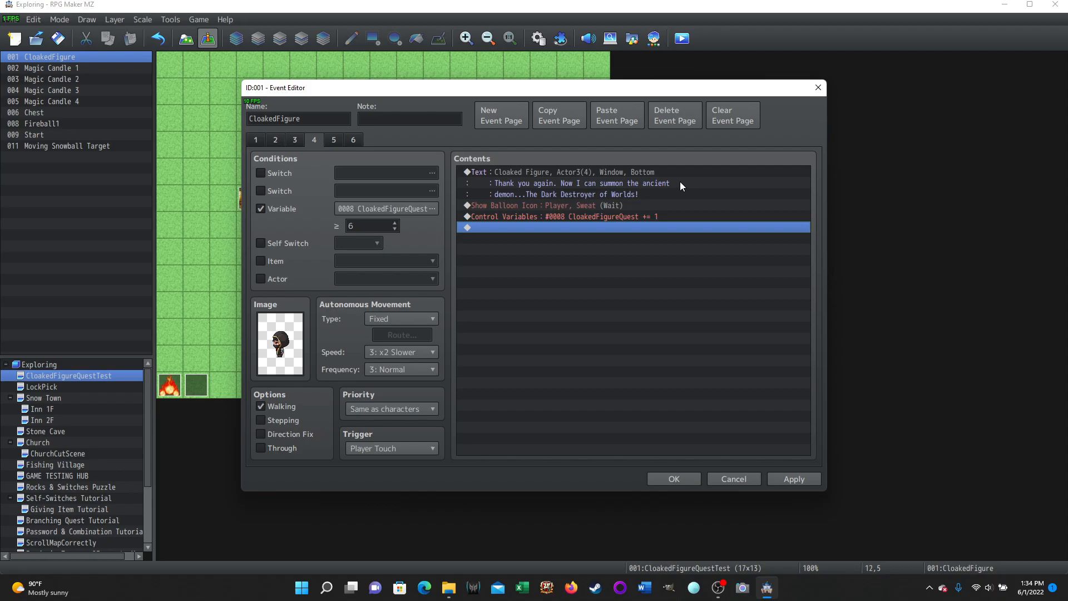
right_click(503, 206)
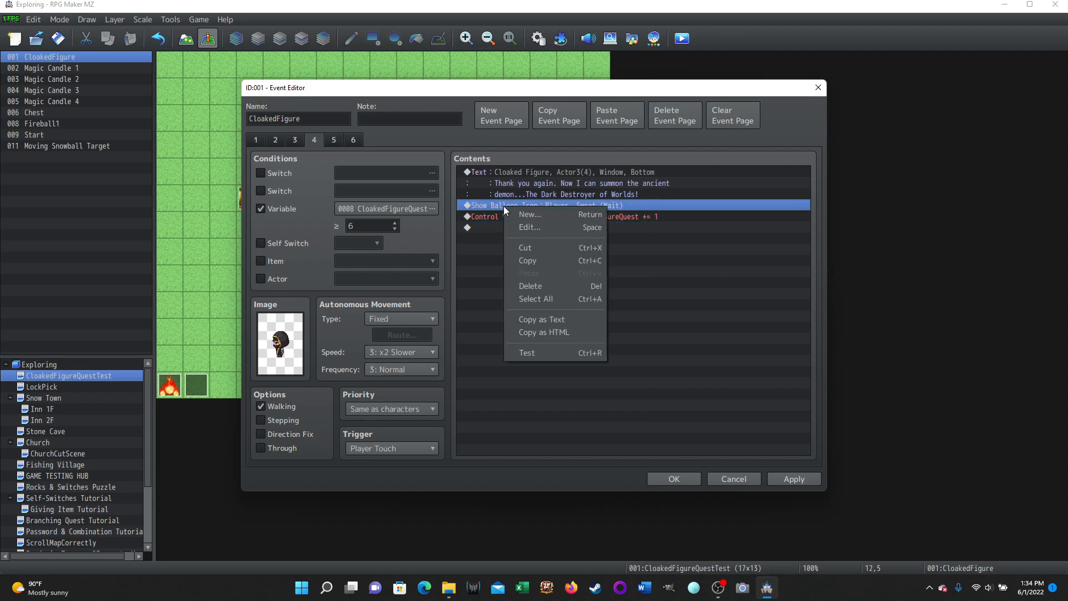
click(523, 225)
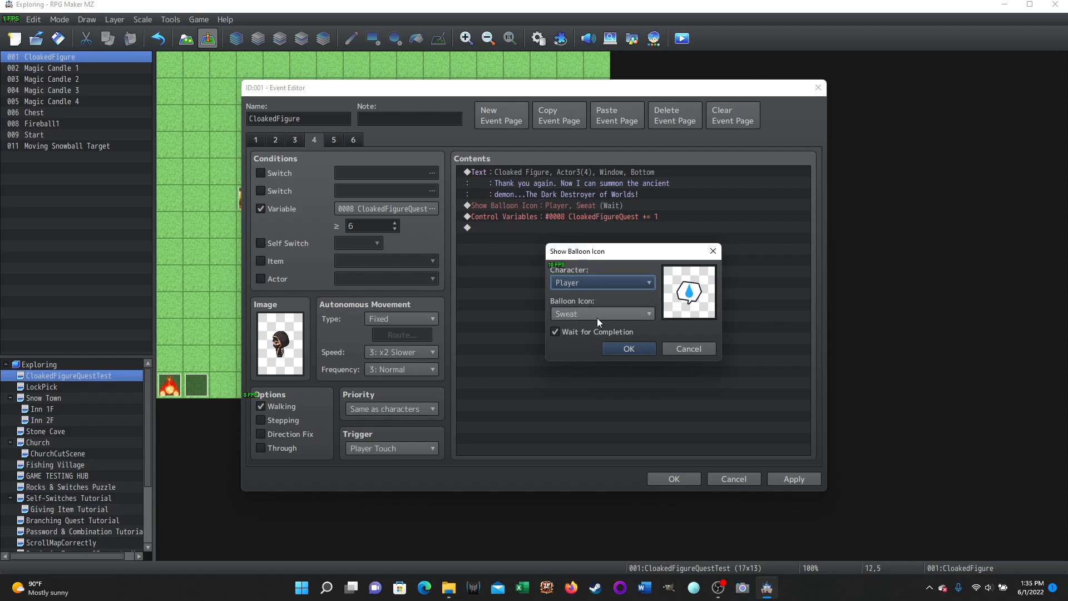
click(675, 347)
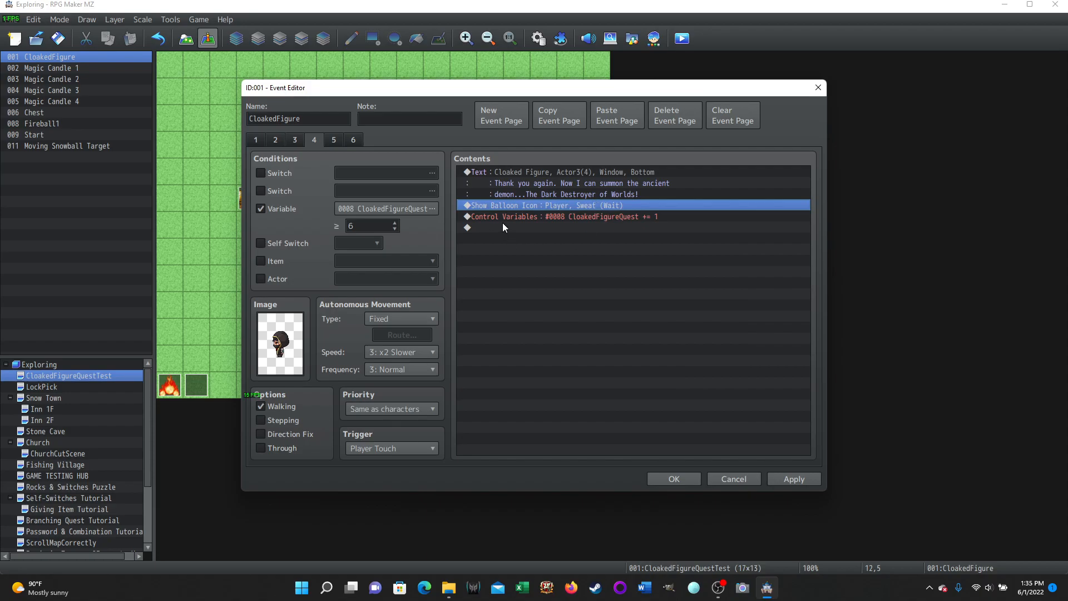
click(600, 217)
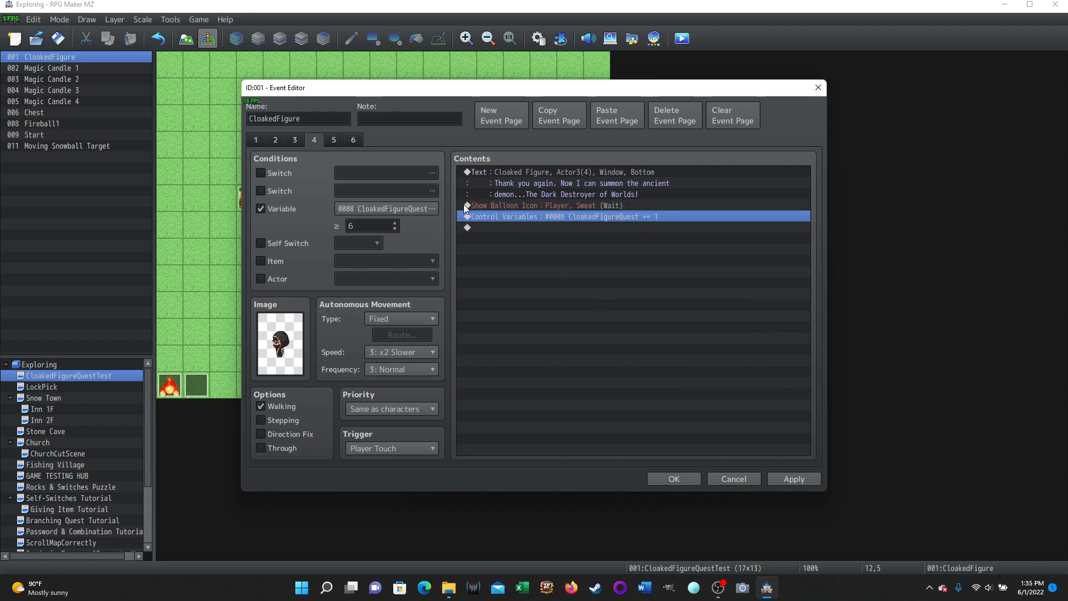
Review the CloakedFigure event's fifth and sixth pages, and close the event, discarding any changes.
click(336, 138)
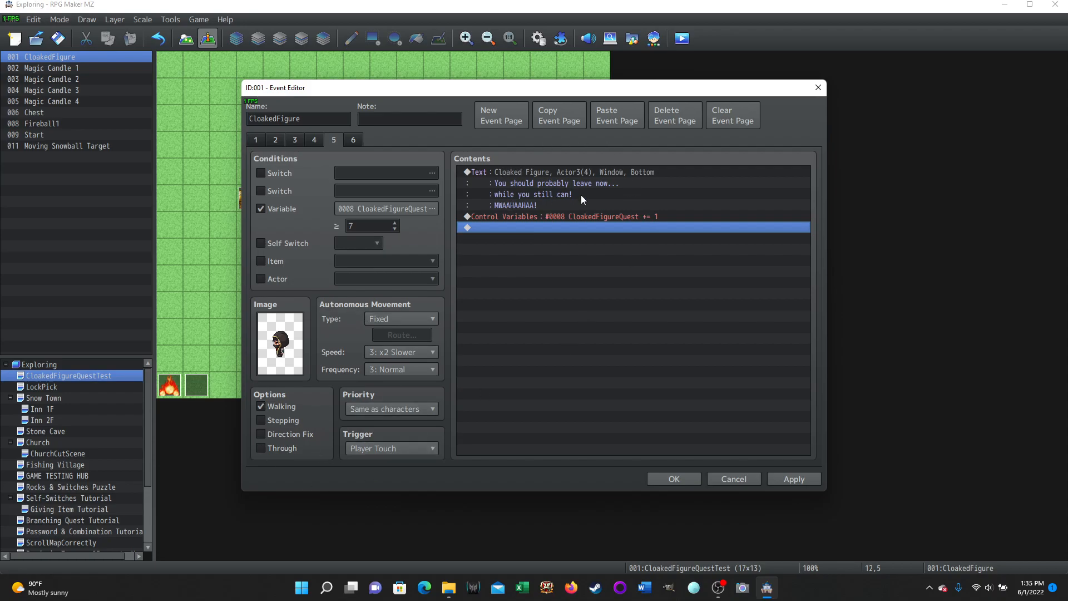
click(549, 218)
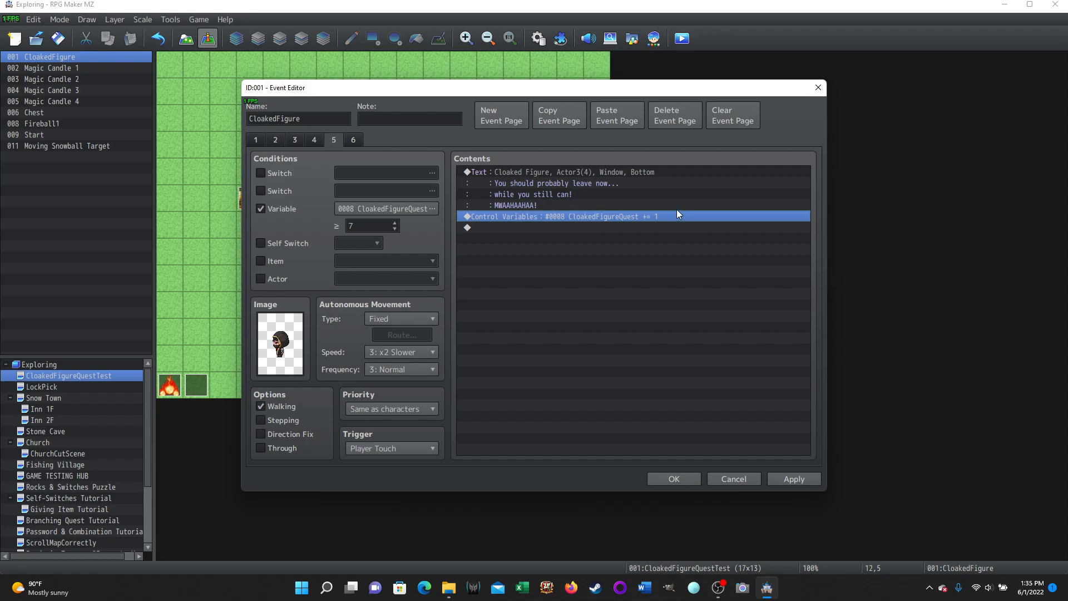
click(354, 140)
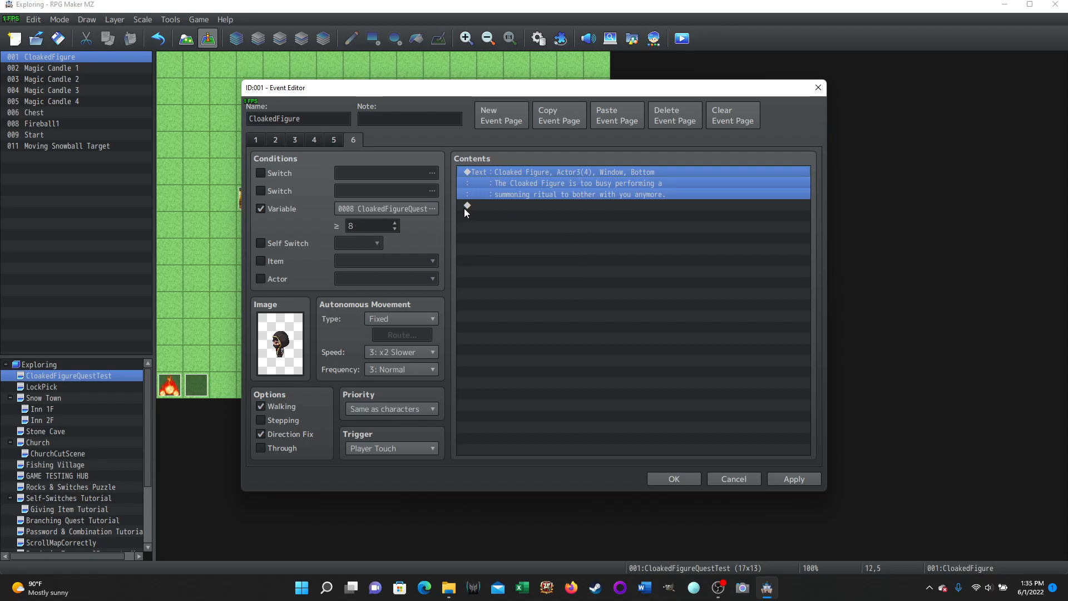
click(734, 479)
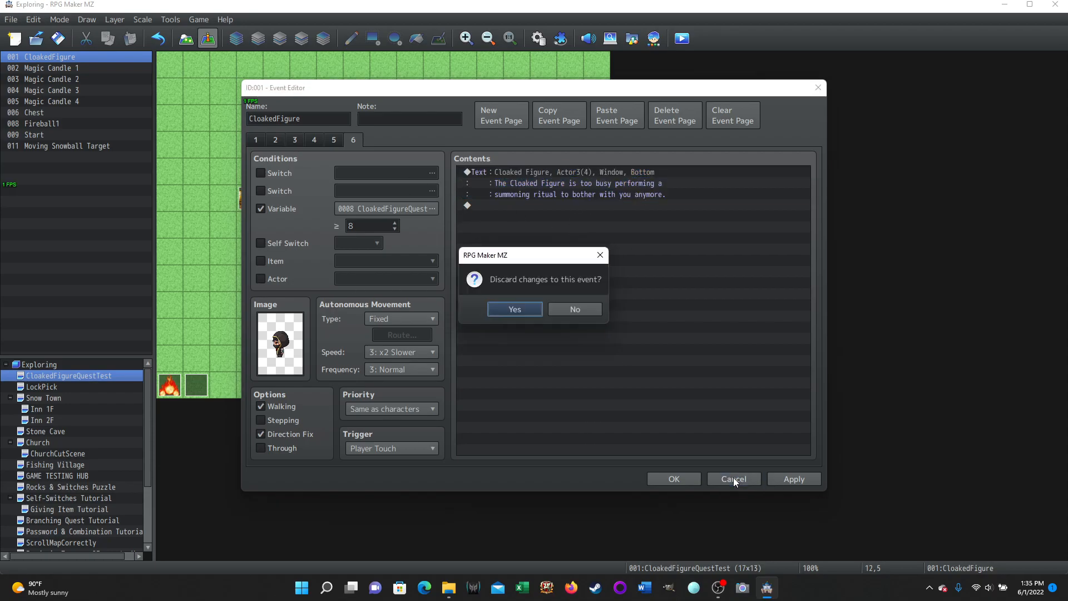
click(513, 308)
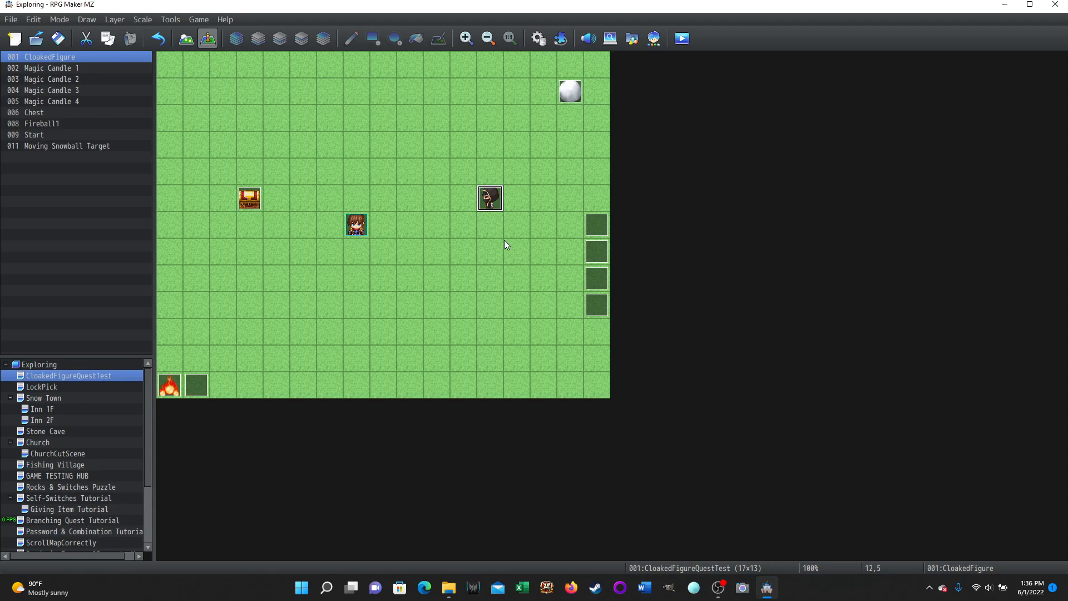
Review the second page of the Magic Candle 4 event, including its QuestAccepted condition and commands, and close the event without changes.
double_click(597, 222)
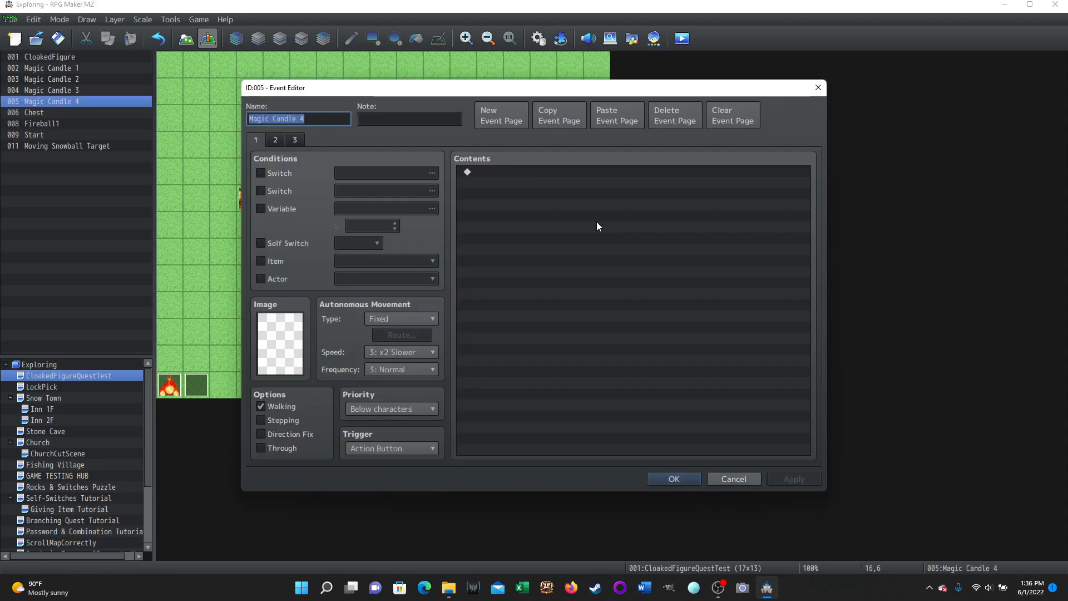
click(276, 137)
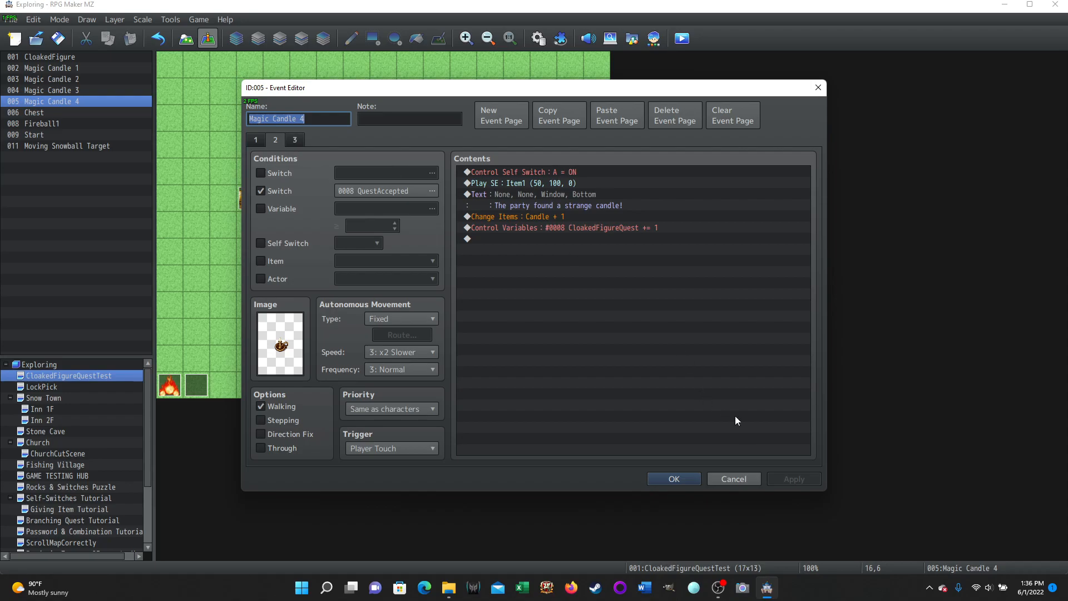
click(674, 478)
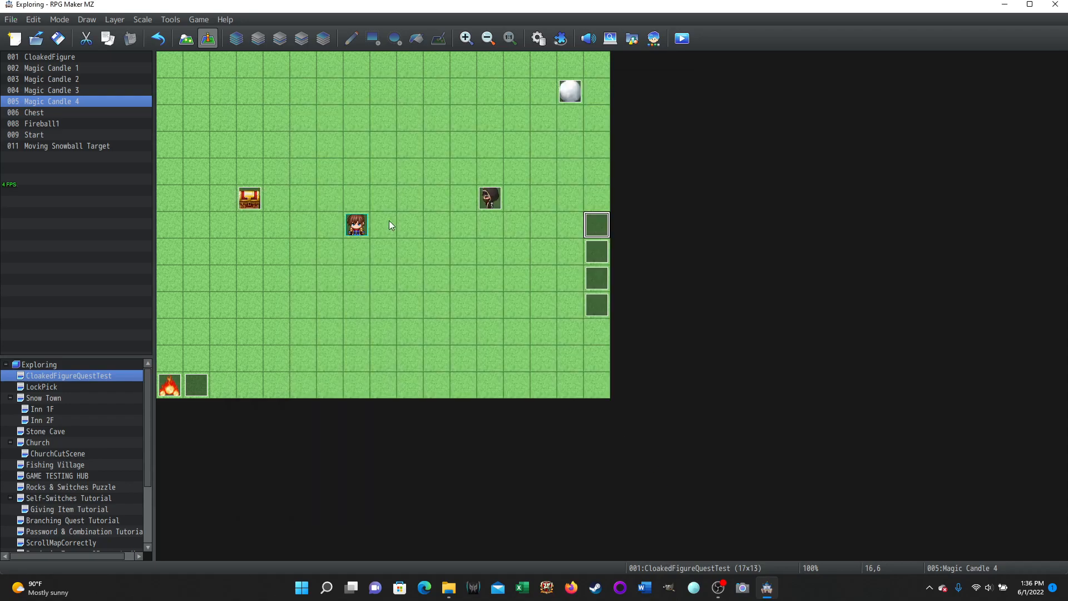
Review the CloakedFigure event's second through sixth pages, comparing their variable conditions and messages, and close the event without changes.
double_click(492, 196)
click(275, 139)
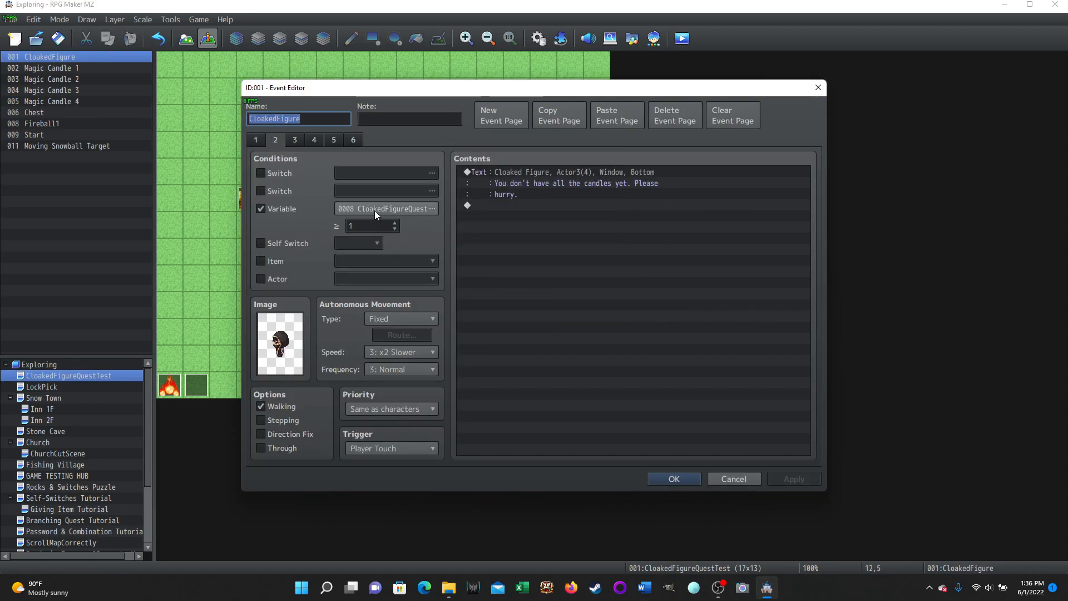
click(293, 142)
click(313, 141)
click(334, 142)
click(352, 142)
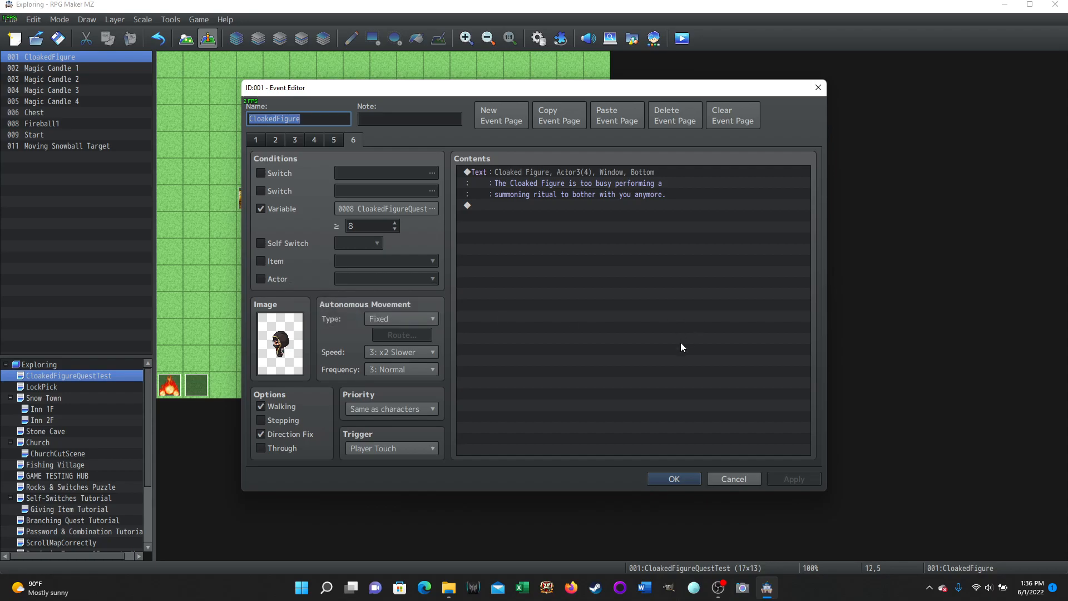
click(730, 479)
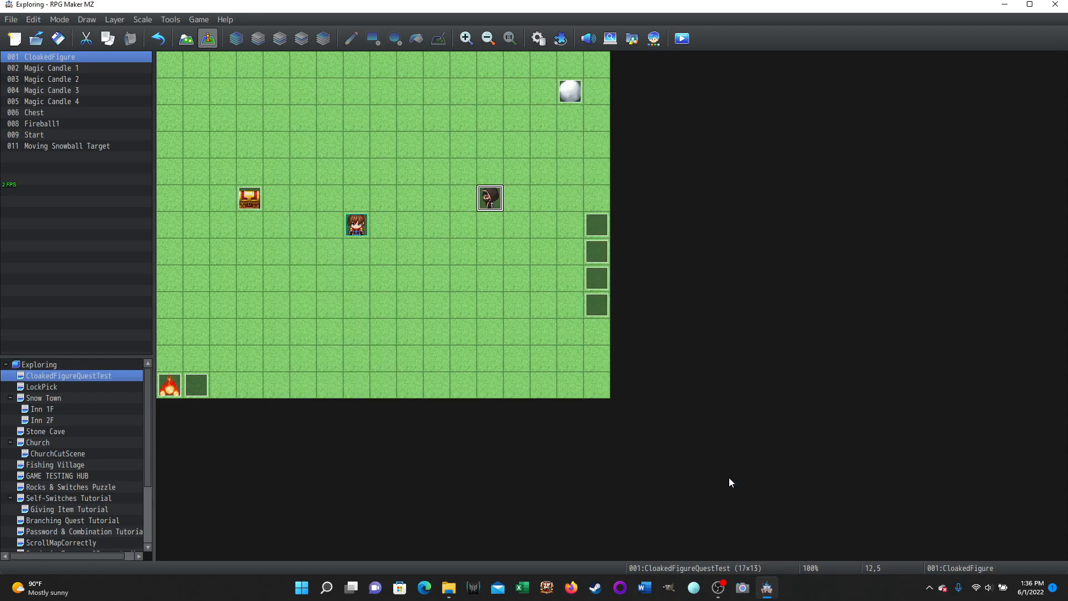
Enable the Stepping option on the second page of the Magic Candle 4 event and confirm the event.
double_click(594, 222)
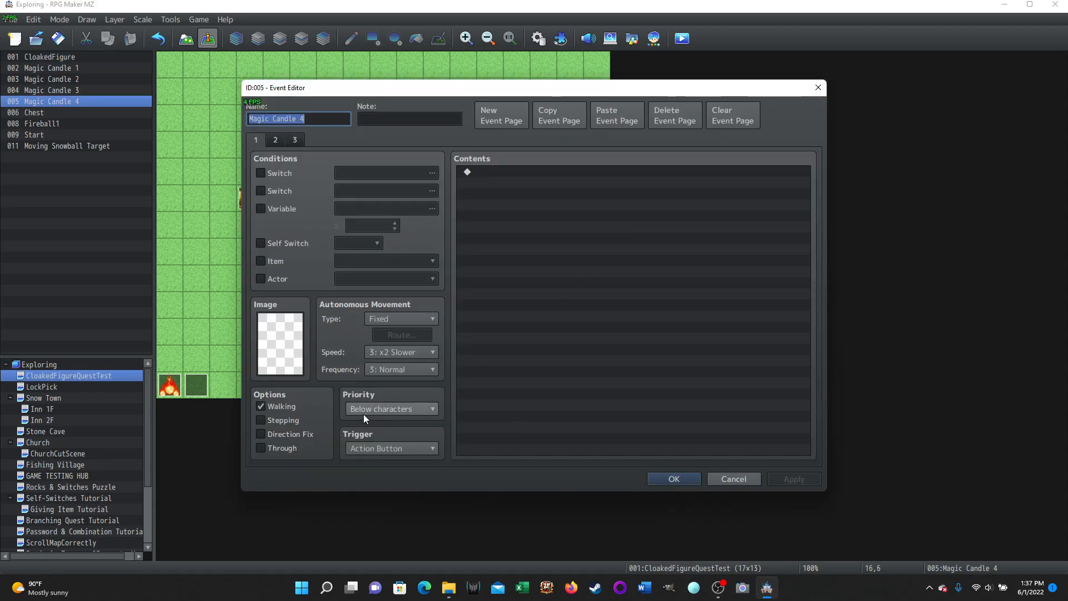
click(274, 142)
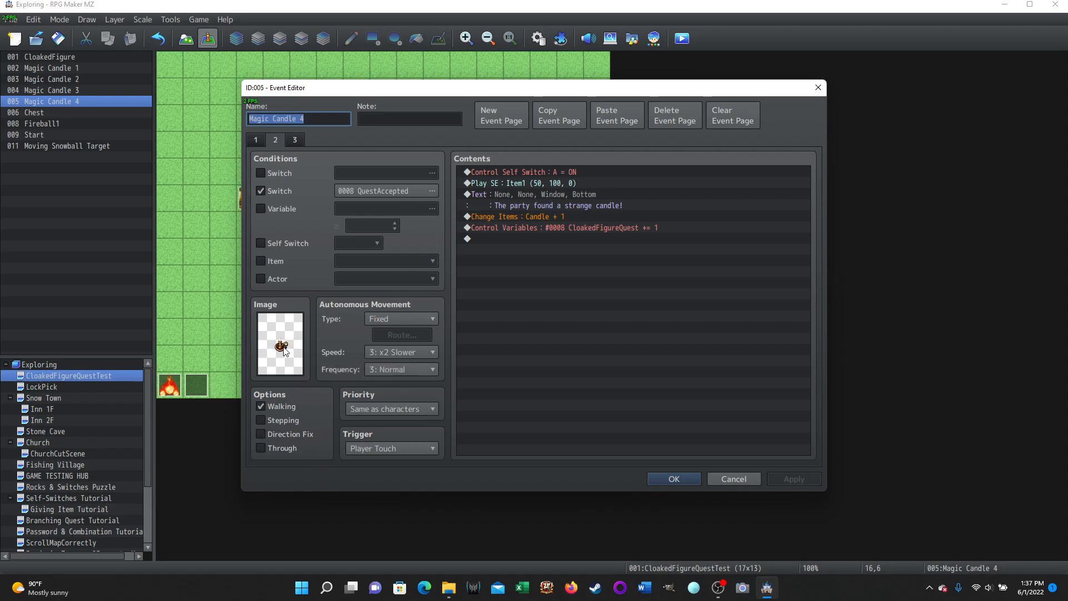
click(261, 421)
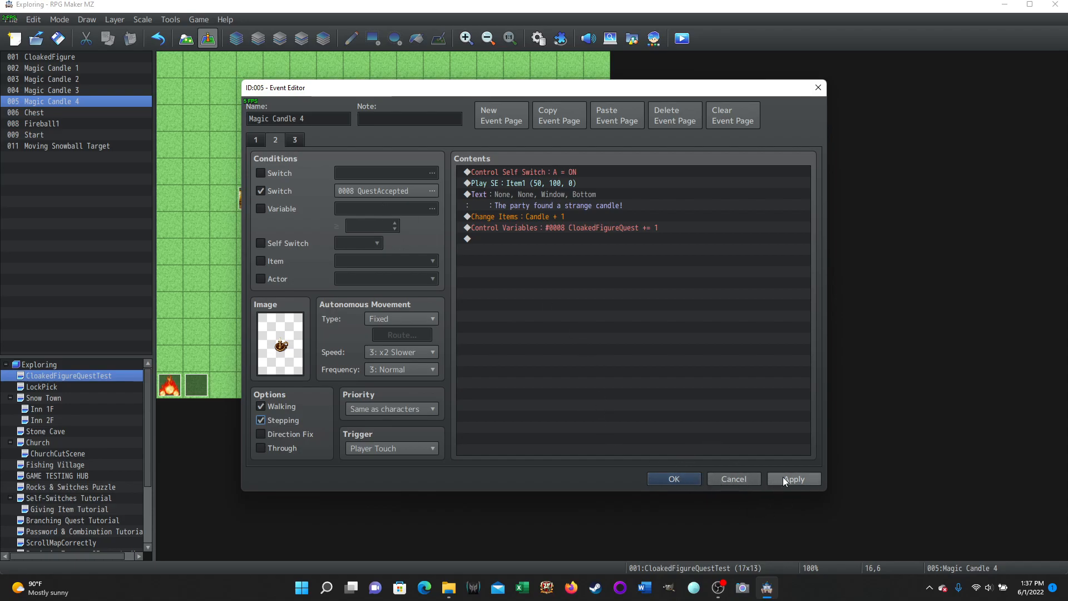
click(673, 479)
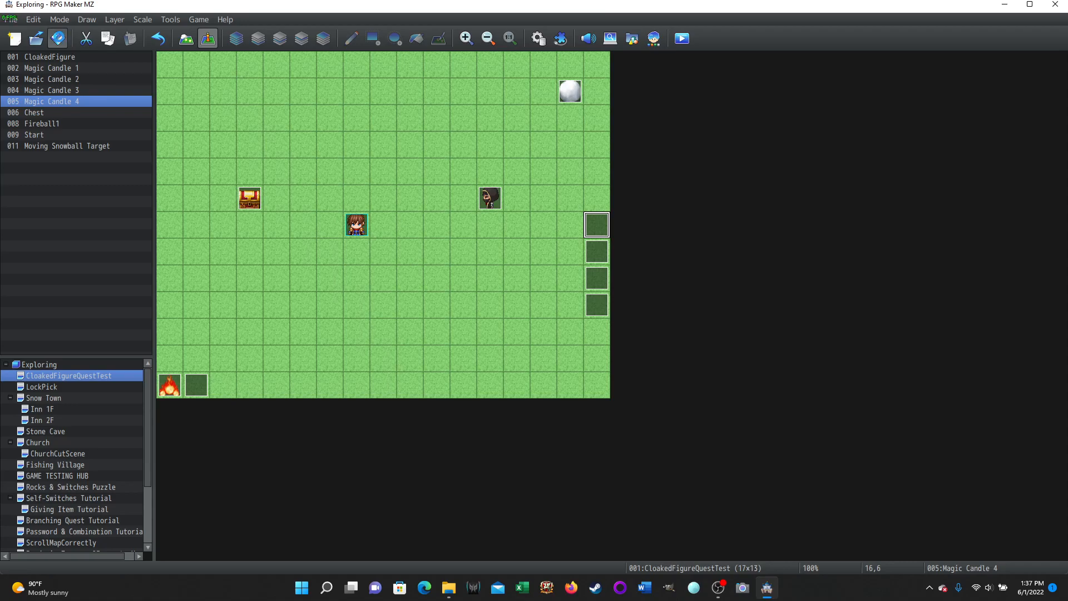
Launch a playtest of the project and start a new game.
click(683, 38)
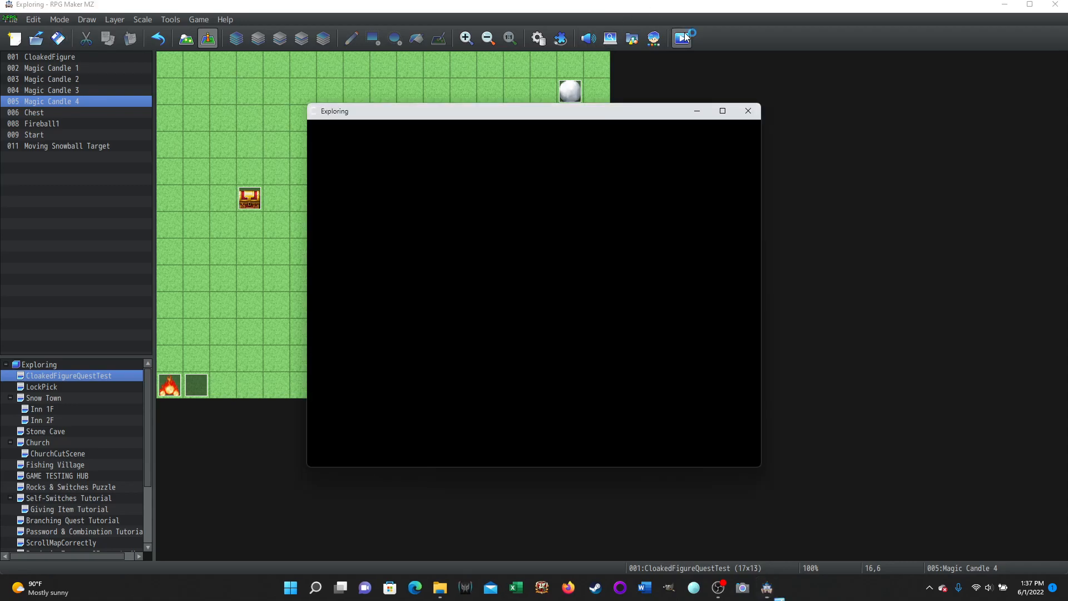
key(Up)
key(Up)
key(Return)
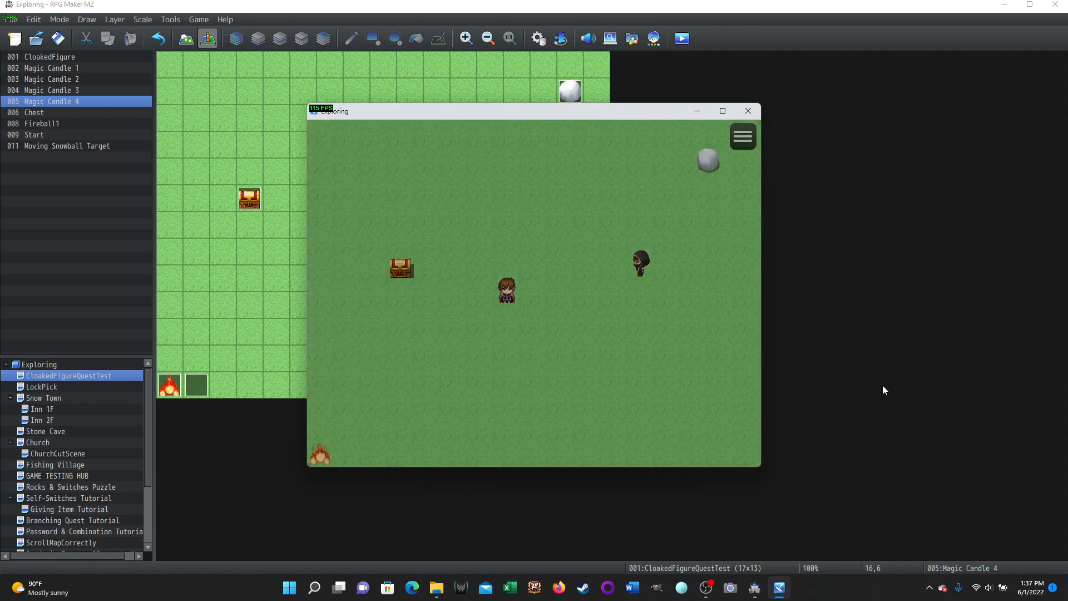
Walk the player over to the Cloaked Figure, talk to it, and accept the candle quest.
key(Right)
key(Right)
key(Right)
key(Right)
key(Up)
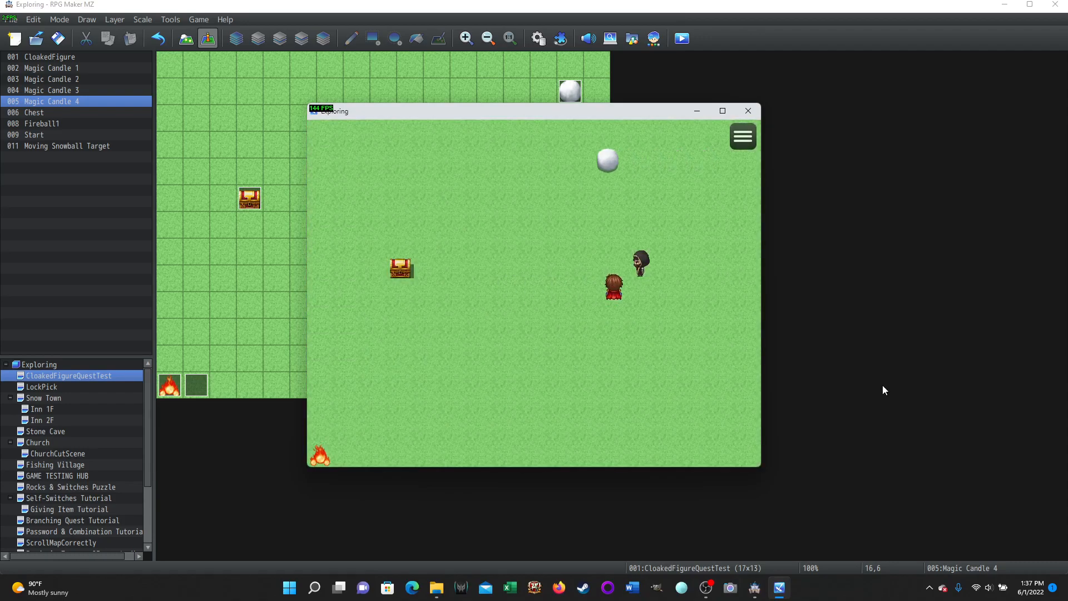
key(Right)
key(Return)
key(Return)
key(Return)
Walk the player beside the uppermost magic candle to check its stepping animation, and end the playtest.
key(Down)
key(Right)
key(Right)
key(Right)
key(Right)
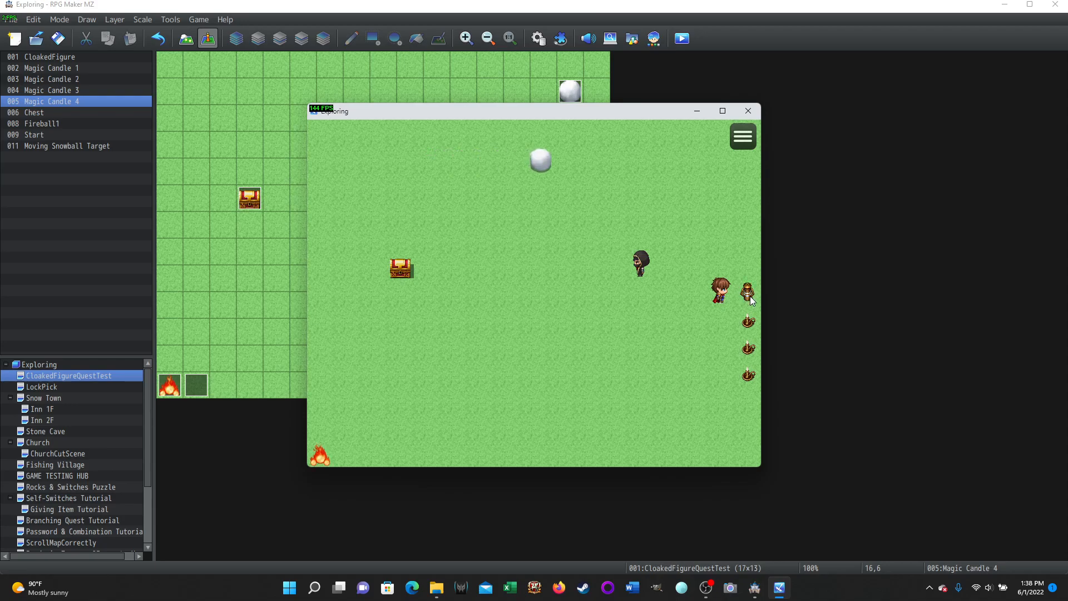
click(748, 111)
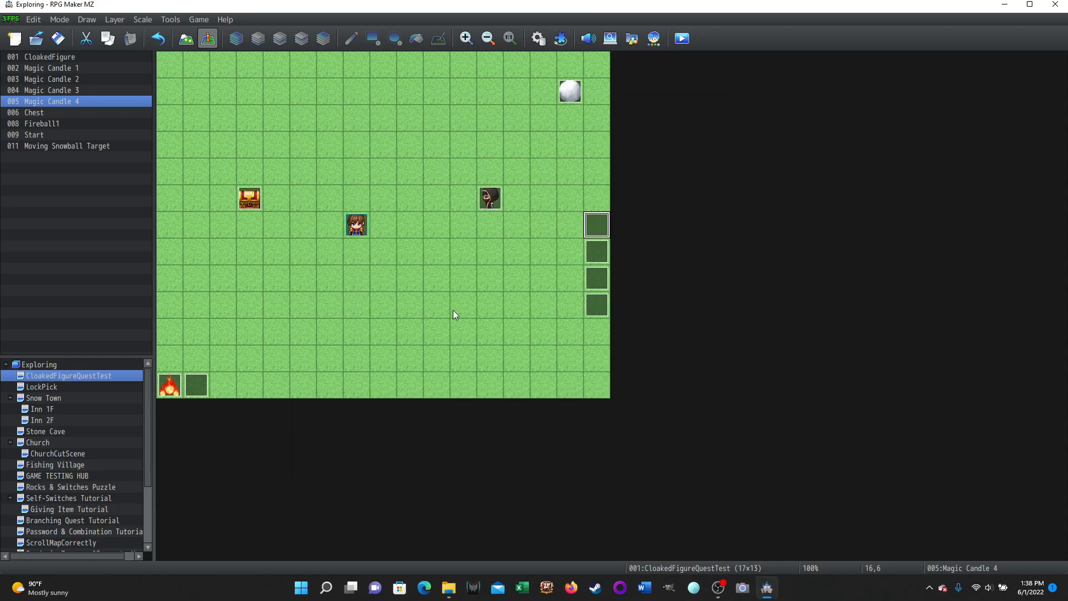
Turn off Stepping on Magic Candle 4's second page, inspect its !Flame image without changing it, and confirm the event.
double_click(594, 226)
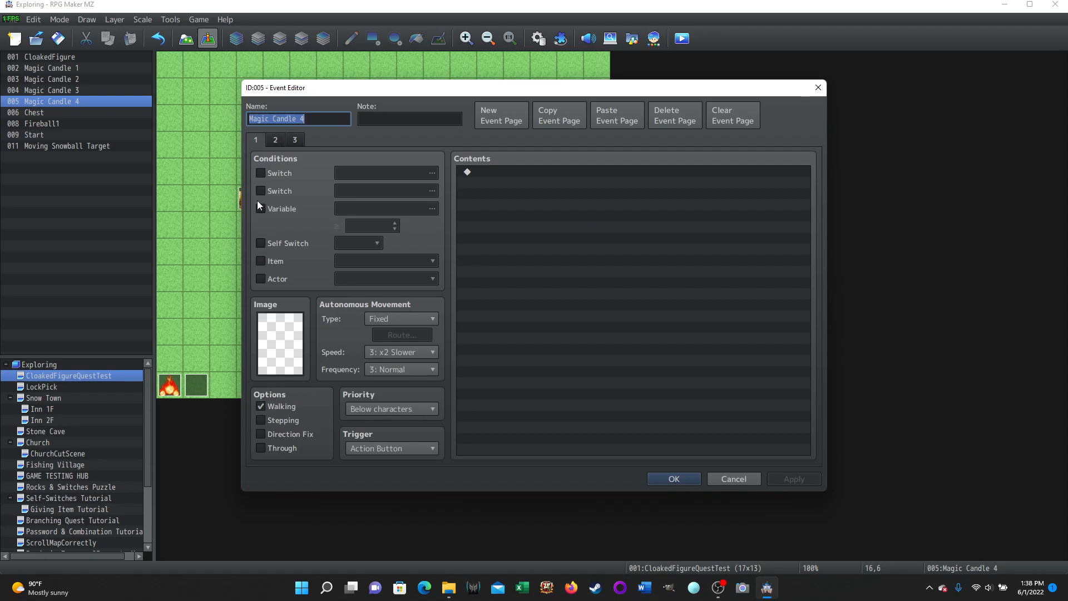
click(275, 140)
click(261, 420)
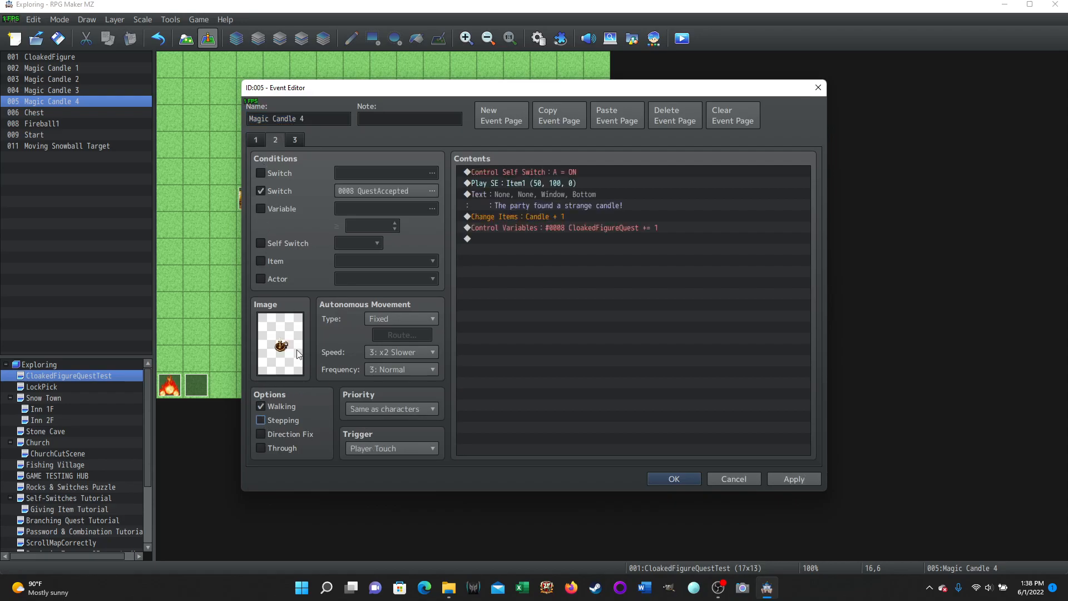
double_click(280, 342)
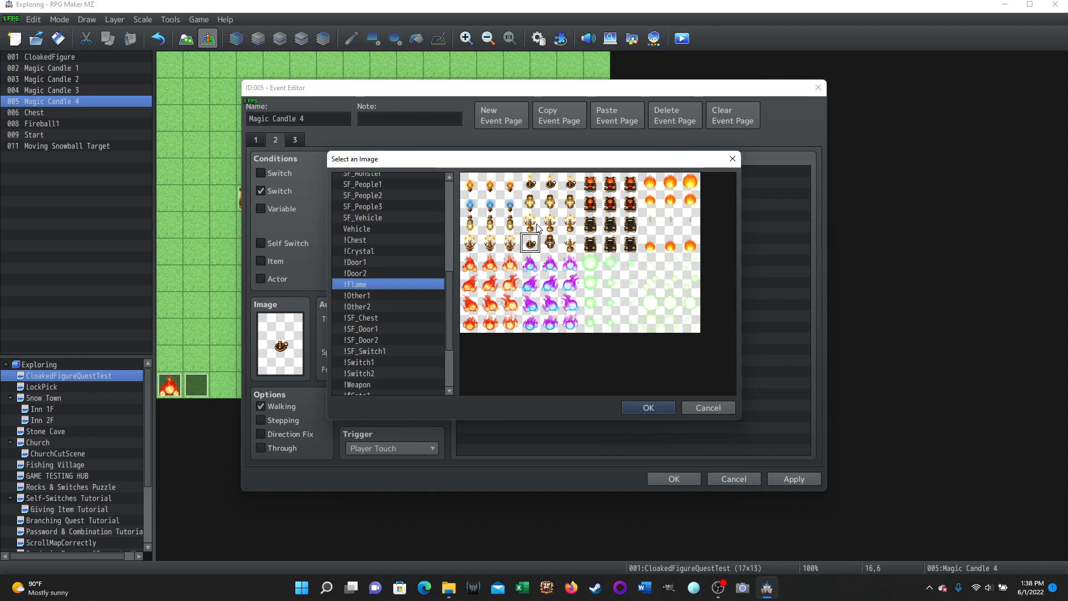
click(731, 159)
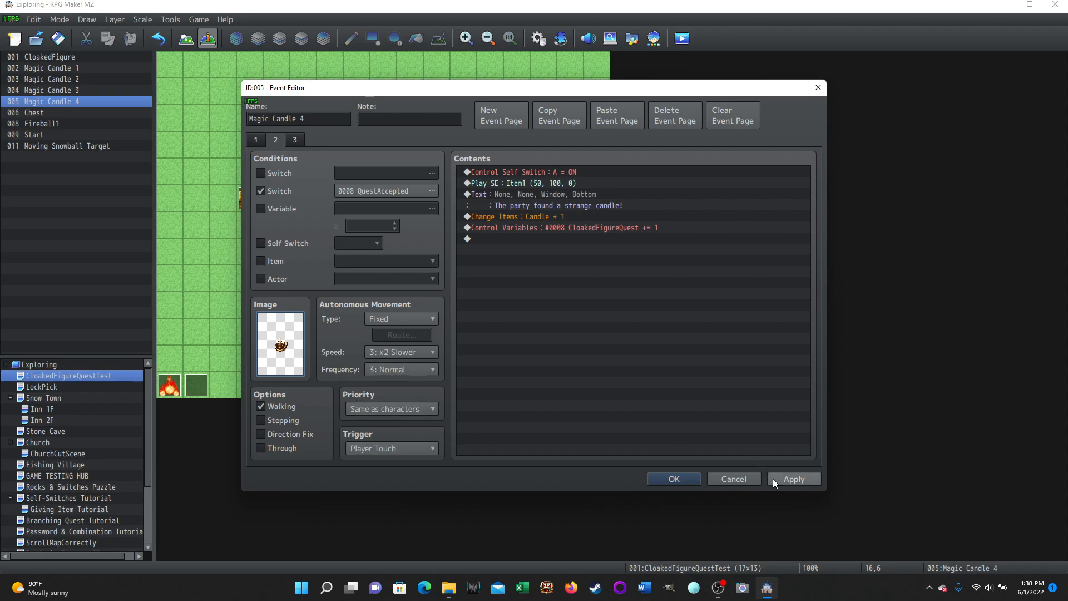
click(671, 479)
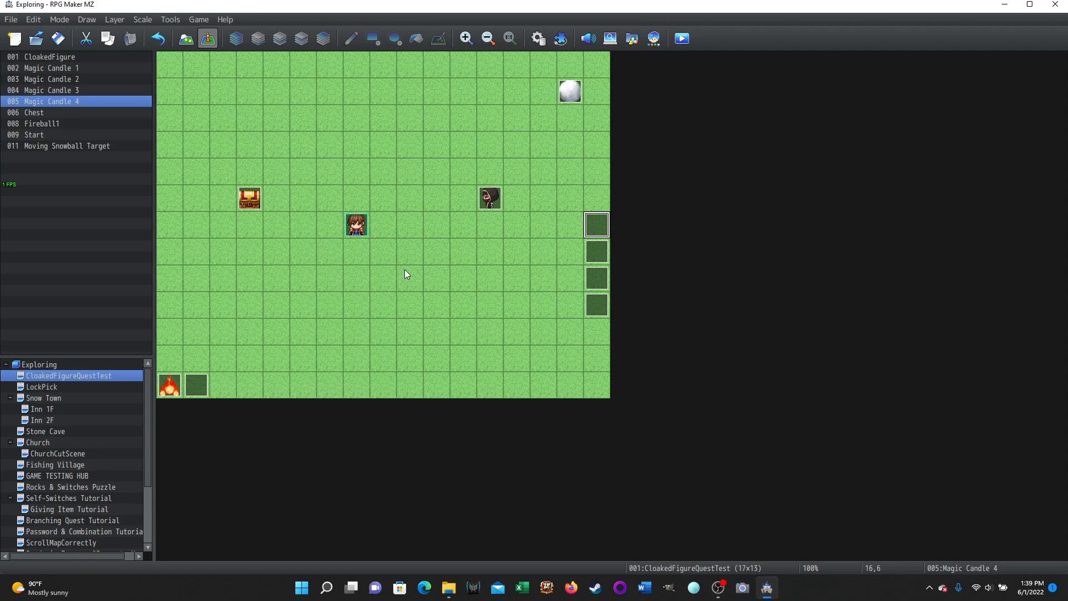